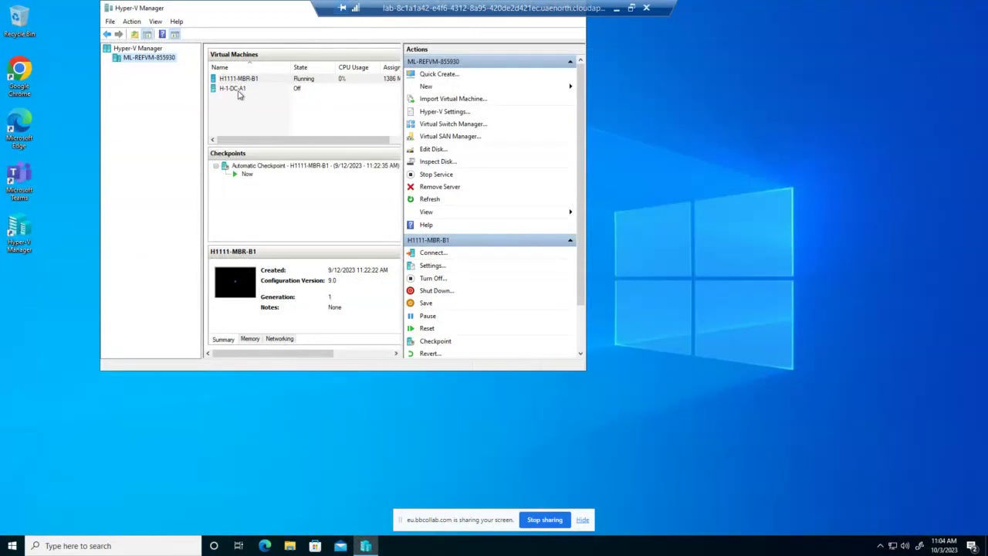
Open a Virtual Machine Connection window to H-1-DC-A1 and start the VM.
double_click(238, 89)
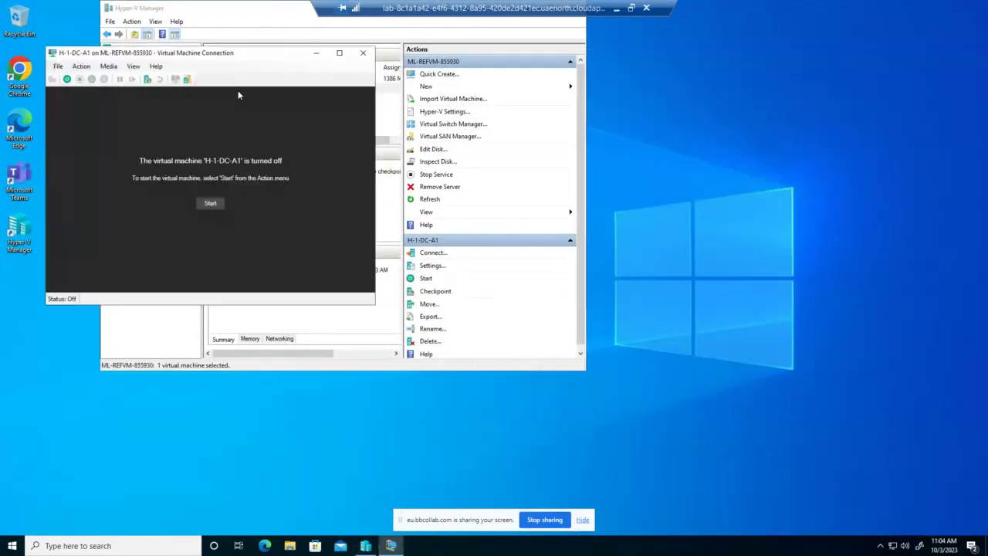
click(219, 203)
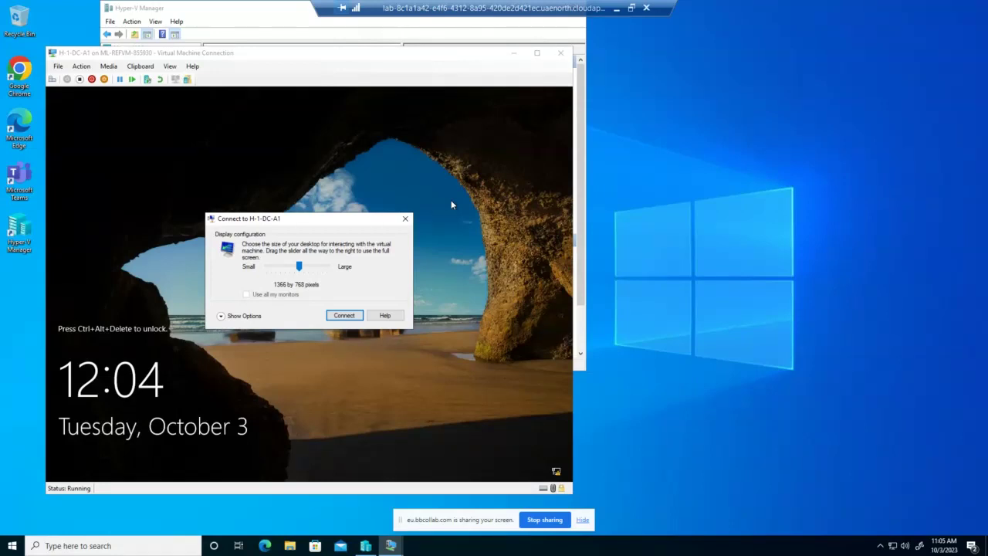
Connect at 1366 by 768 and sign in as Administrator with the account password.
click(348, 315)
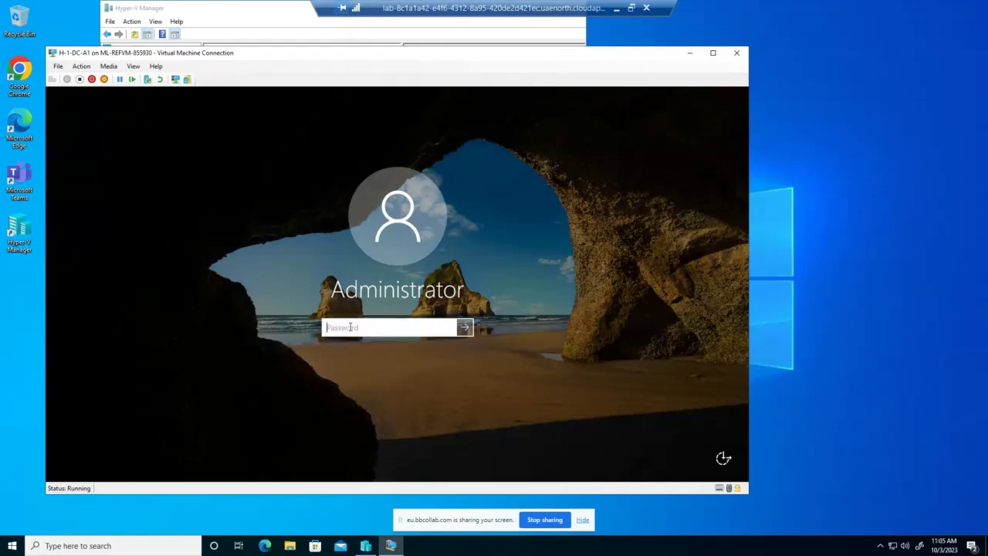
text(Pa55w.rd)
key(Return)
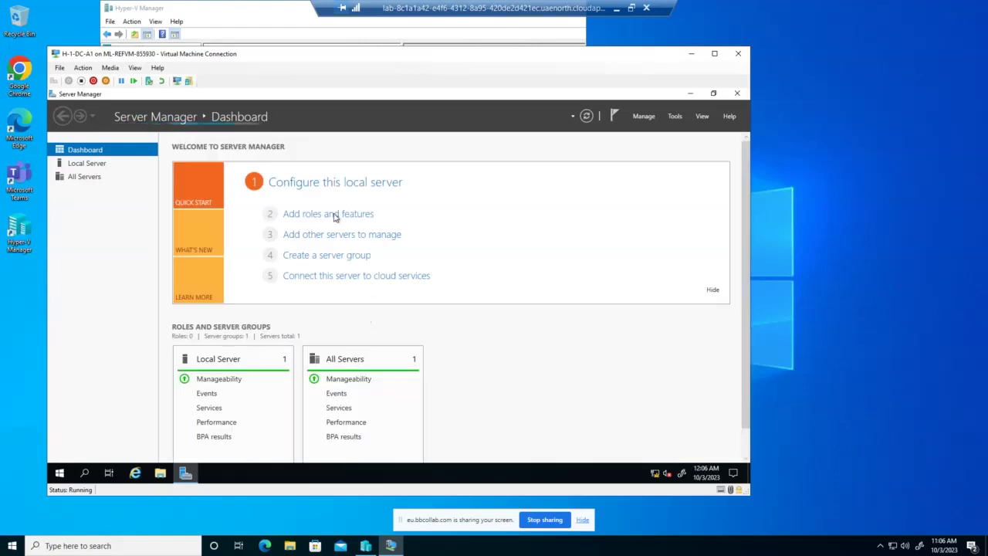
Launch the Add Roles and Features Wizard, dismissing the inventory-data message on the way.
click(331, 215)
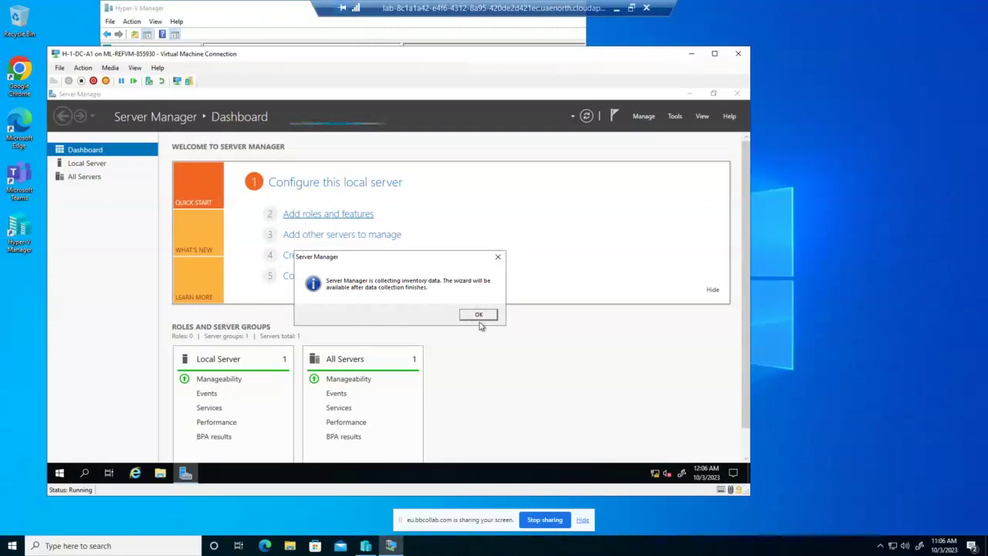
click(479, 320)
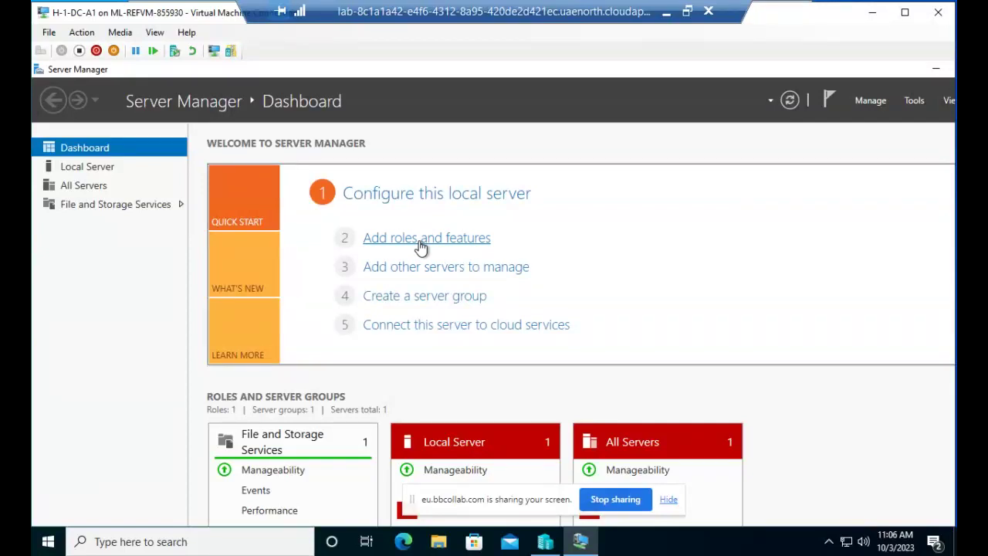
click(420, 243)
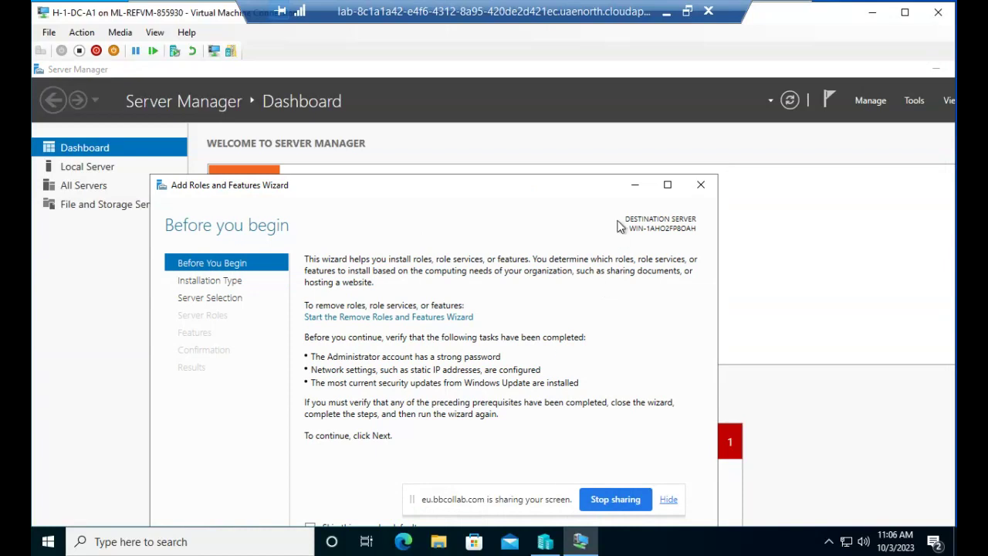
Maximize the VM window and advance via role-based installation on WIN-1AHO2FP8OAH to server roles.
drag(601, 186, 580, 60)
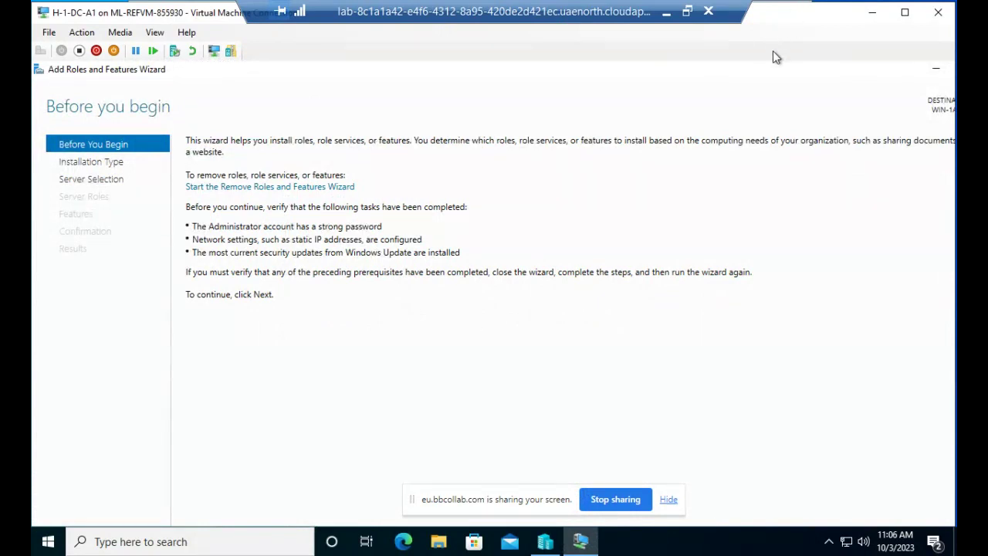
drag(772, 11, 756, 58)
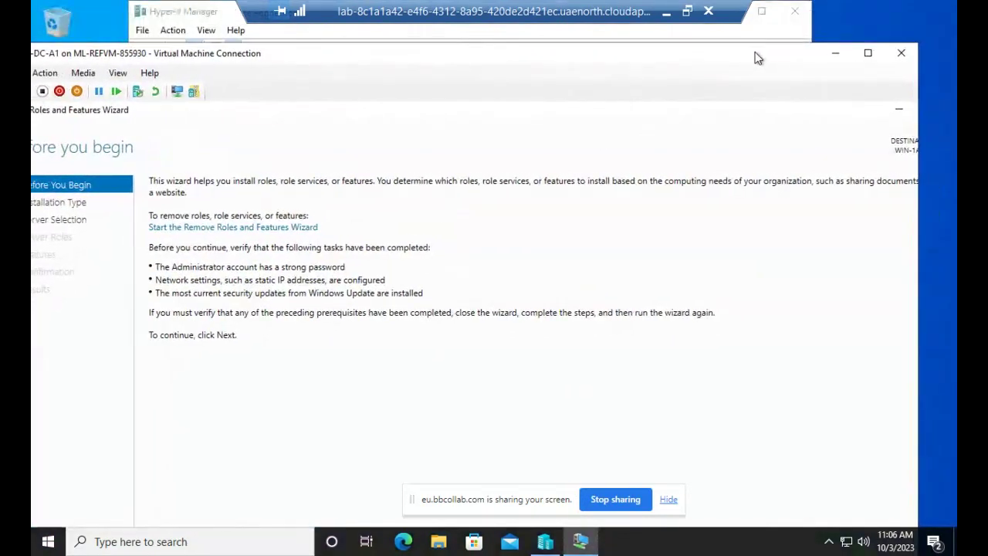
click(867, 53)
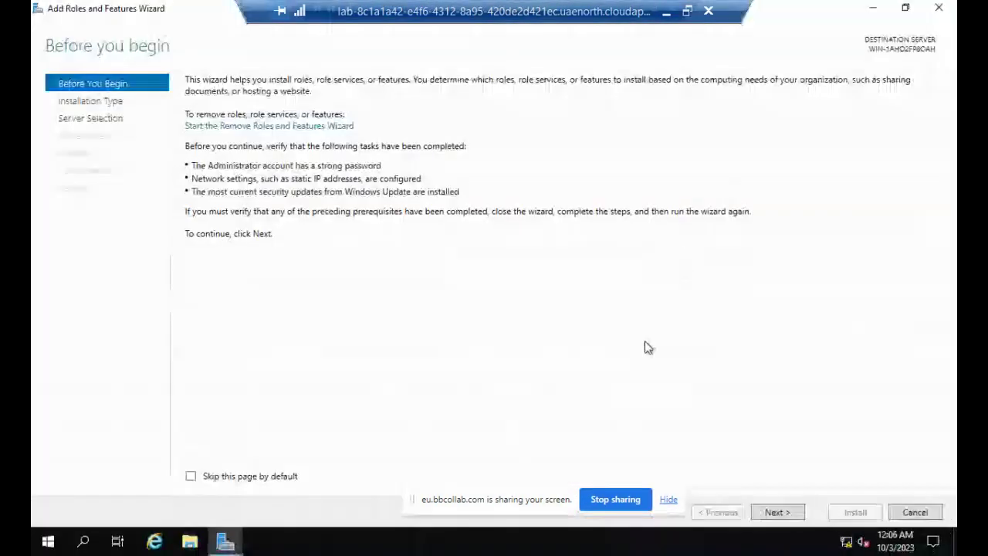
click(787, 514)
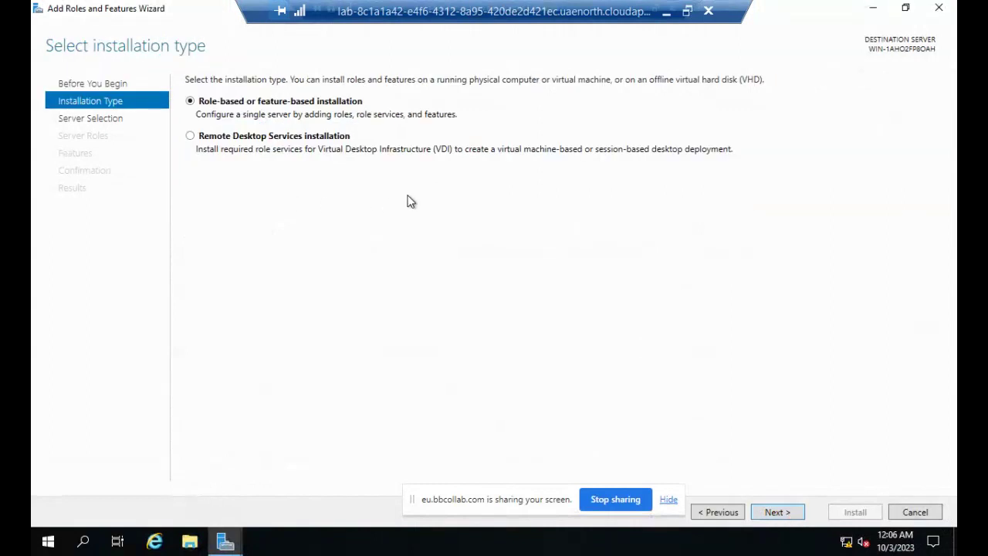
click(781, 519)
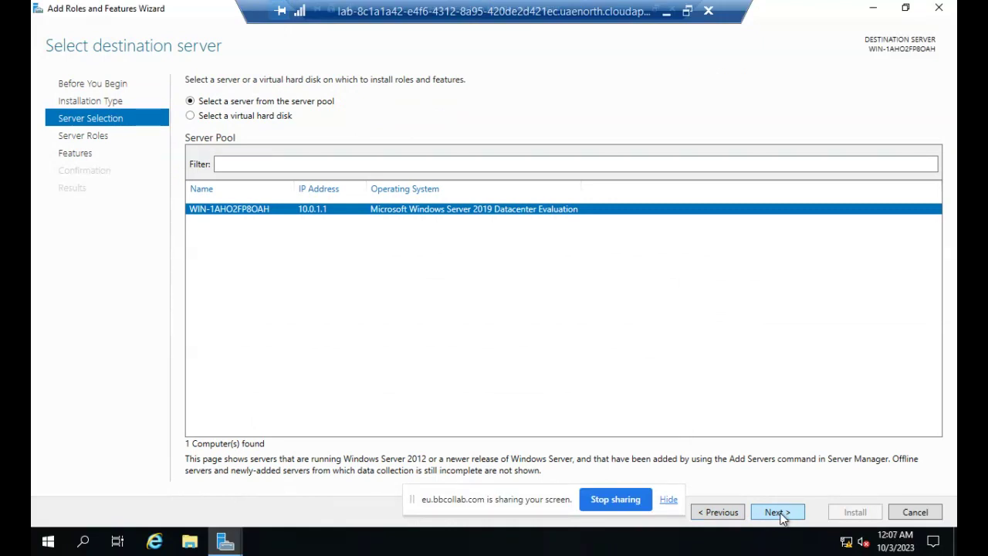
click(778, 512)
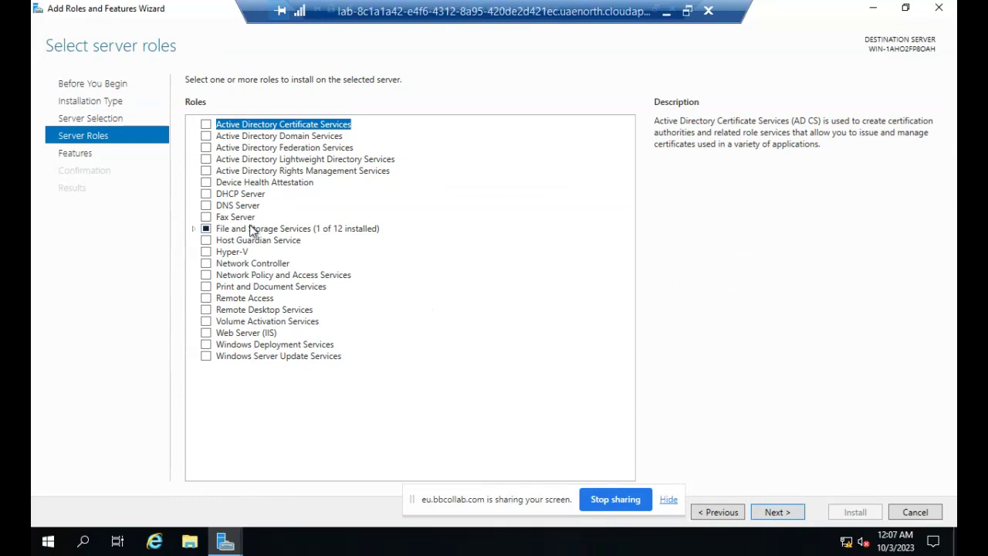
Select the DHCP Server role with its management tools and advance to confirmation.
click(205, 194)
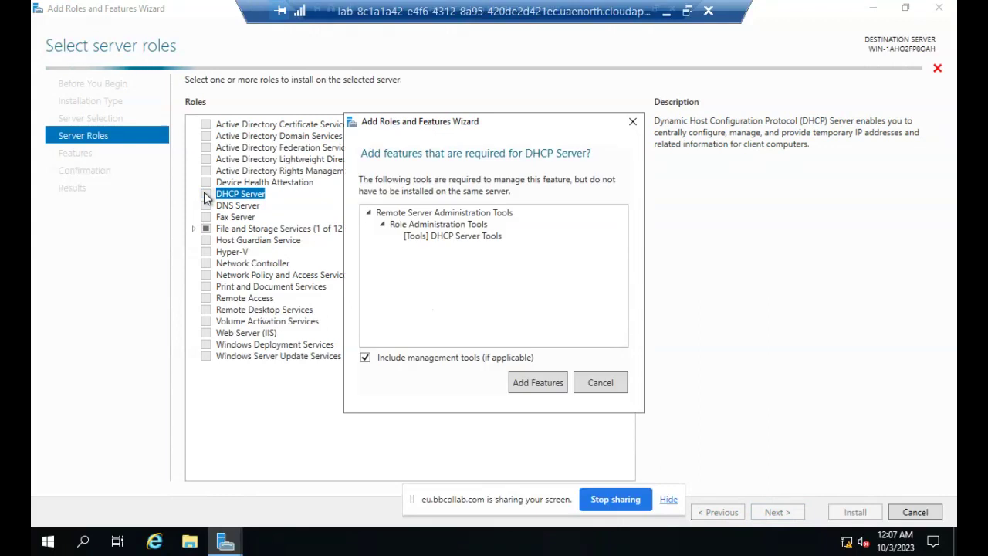
click(528, 384)
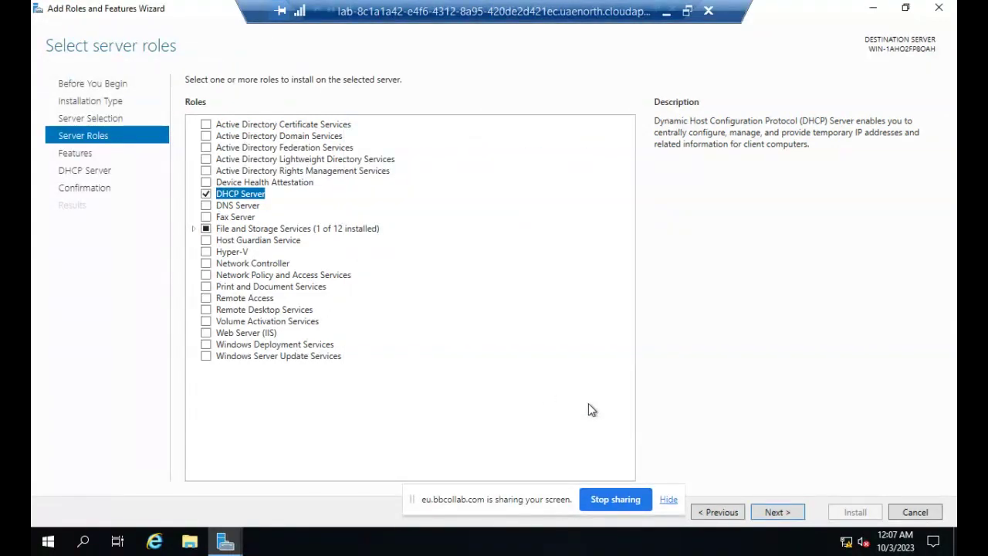
click(778, 513)
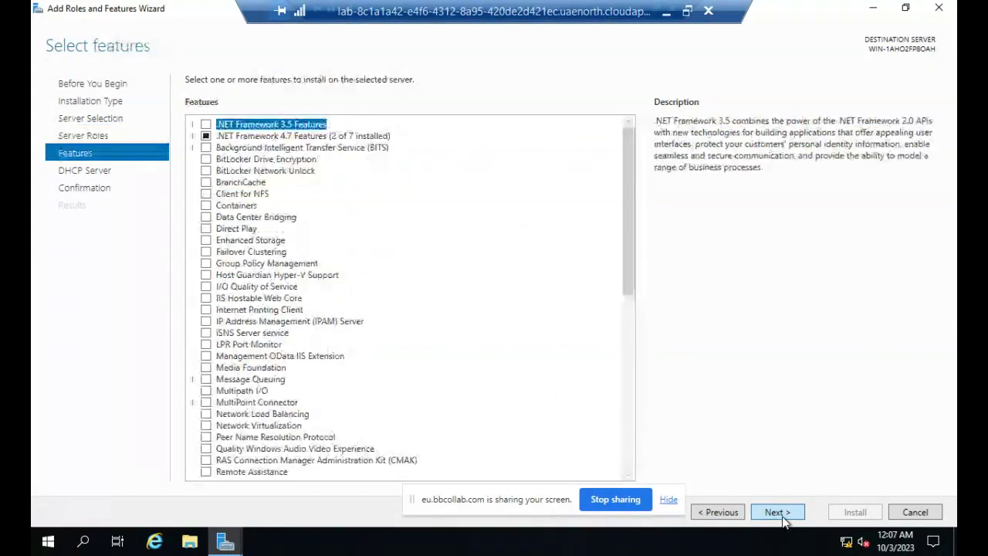
click(782, 519)
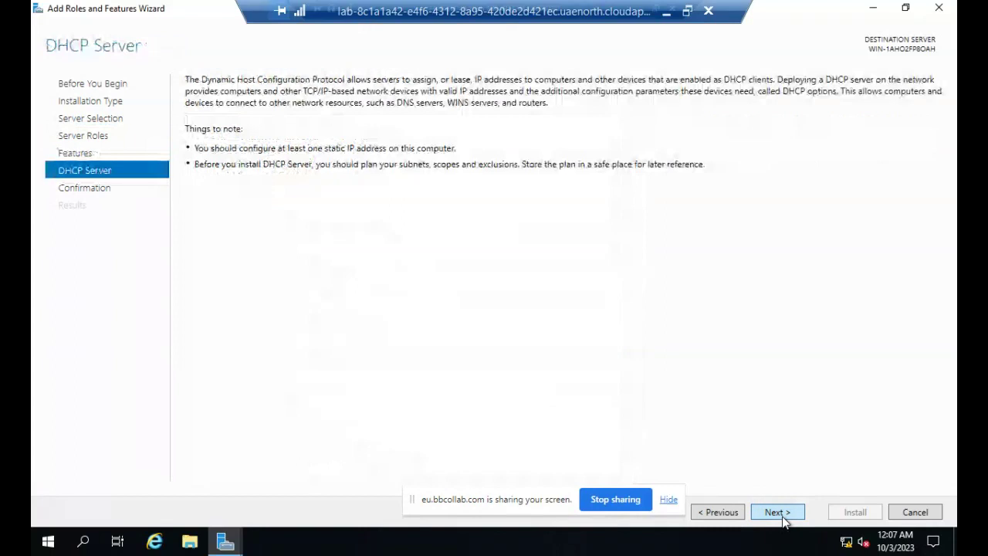
click(778, 512)
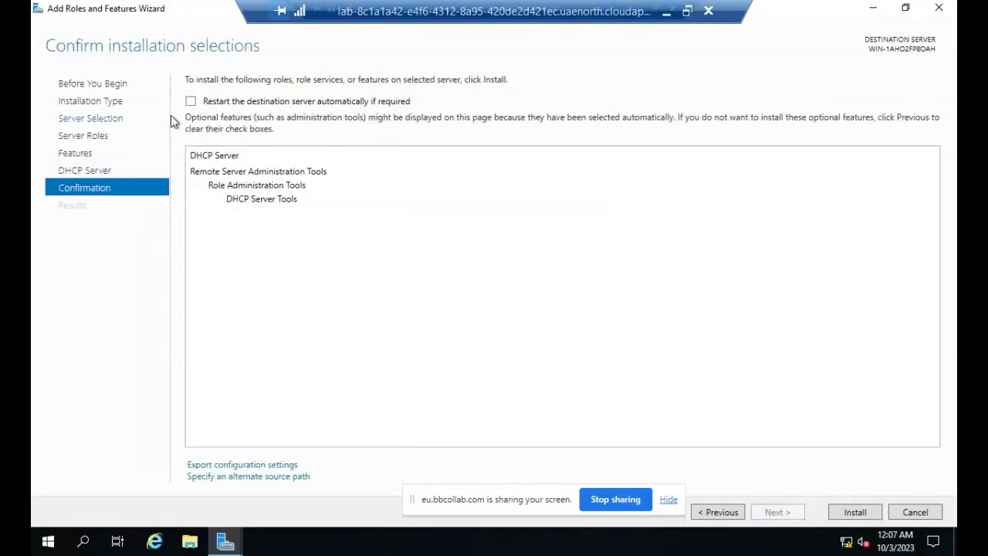
Allow automatic restarts and begin installing the DHCP Server role.
click(191, 101)
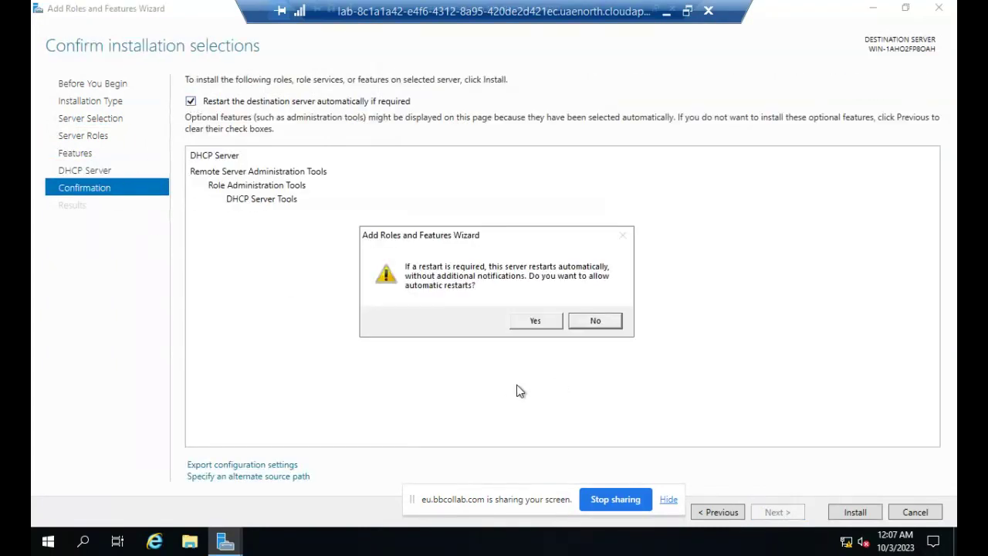
click(537, 320)
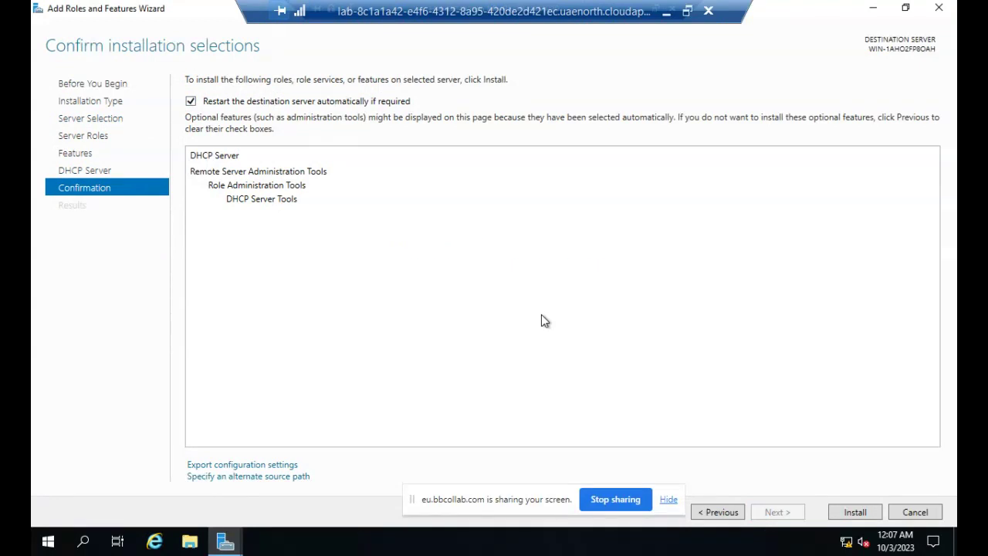
click(854, 512)
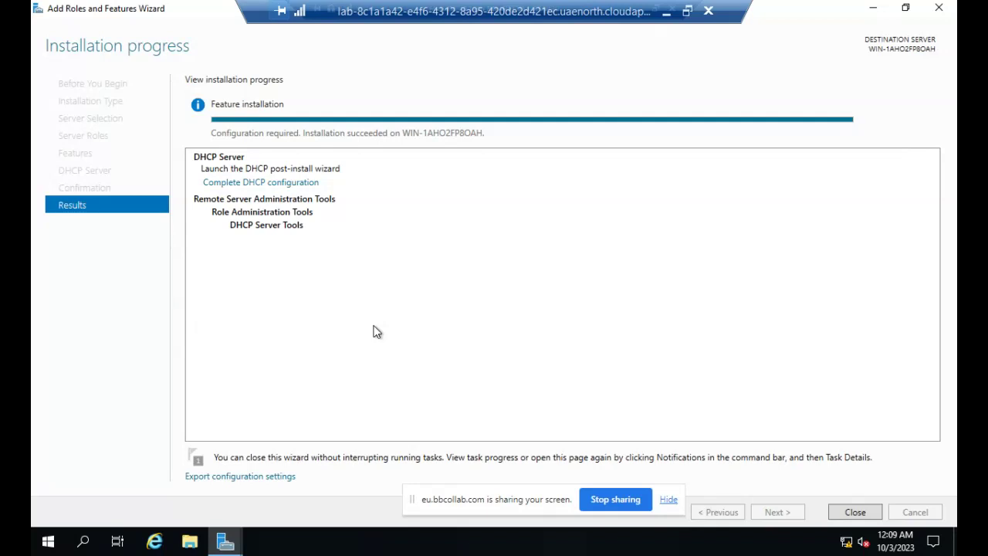
Close the wizard once the DHCP Server installation reports success.
click(855, 511)
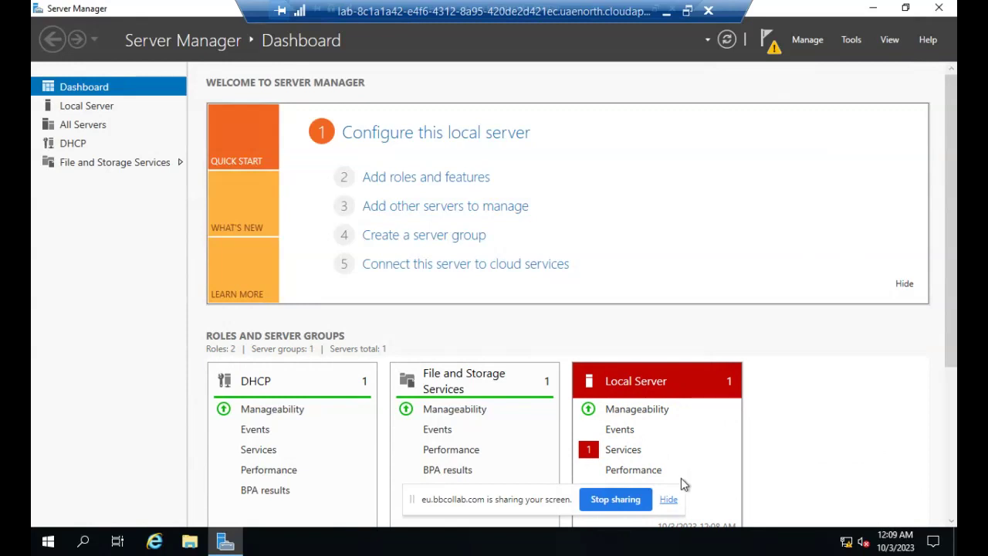
Show Server Manager's Tools menu, now listing DHCP.
click(850, 44)
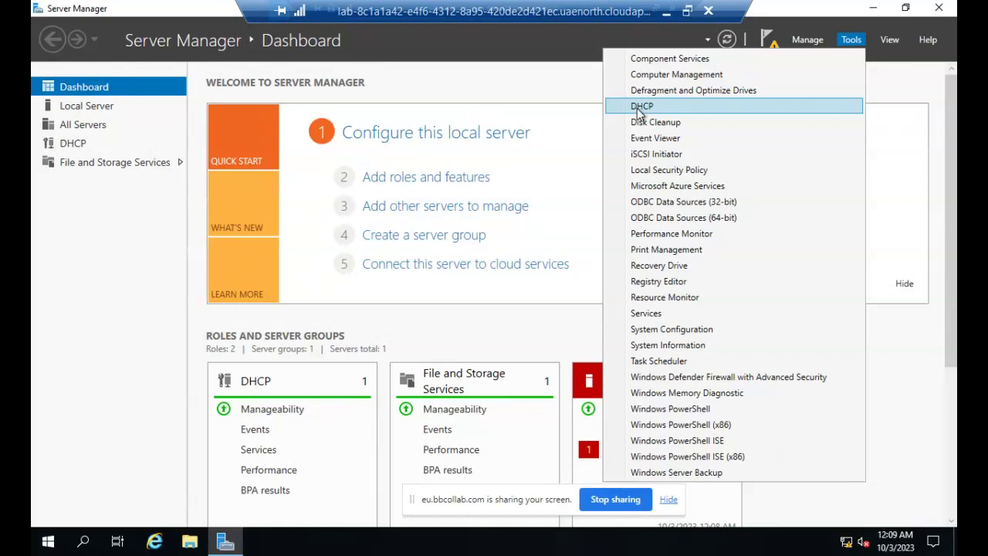
Open the DHCP console maximized, expand the server's IPv4 node and show its context menu.
click(640, 108)
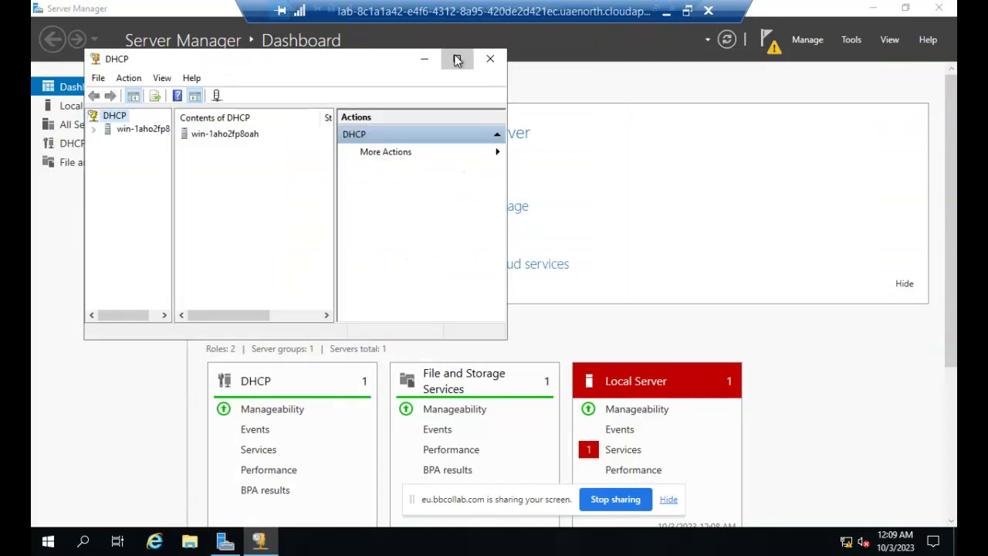
click(457, 59)
click(38, 77)
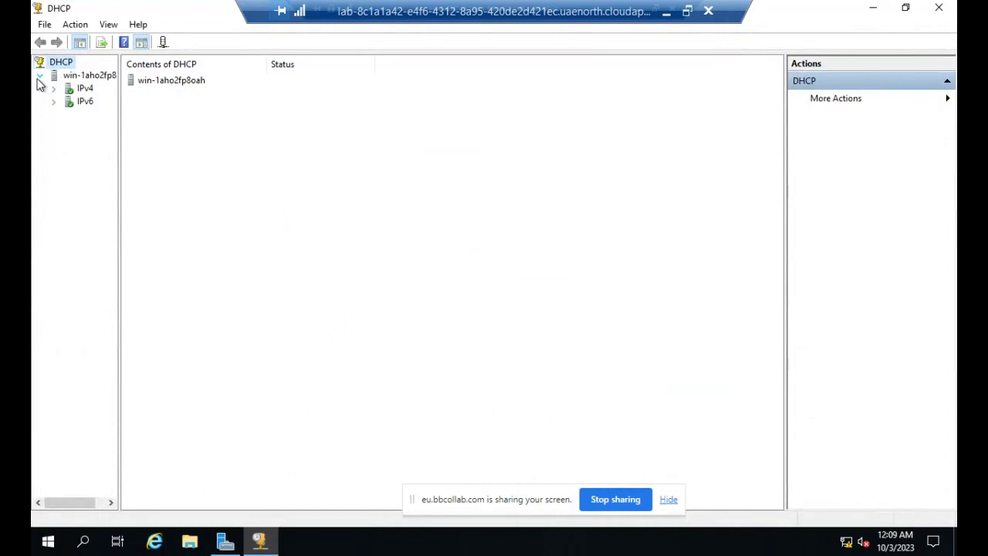
double_click(85, 90)
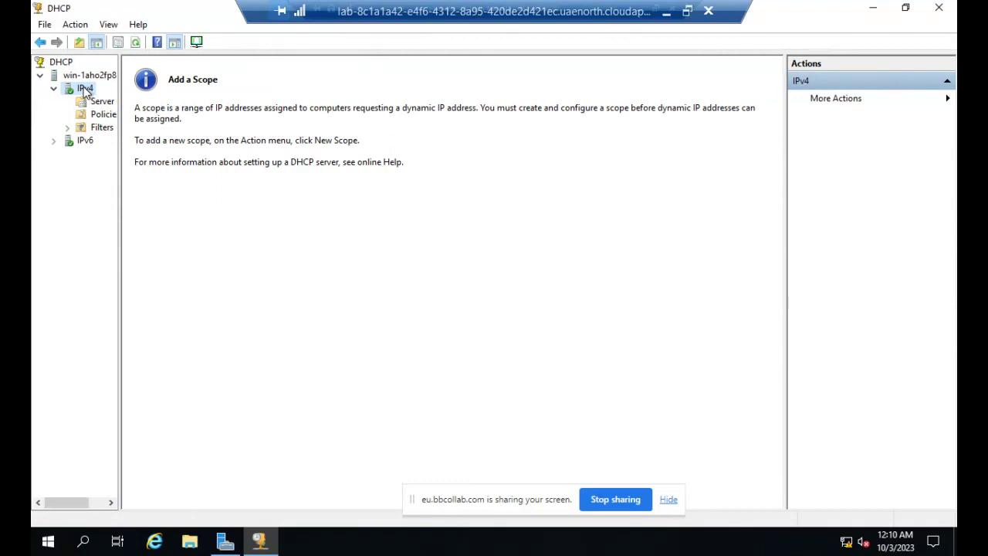
right_click(85, 90)
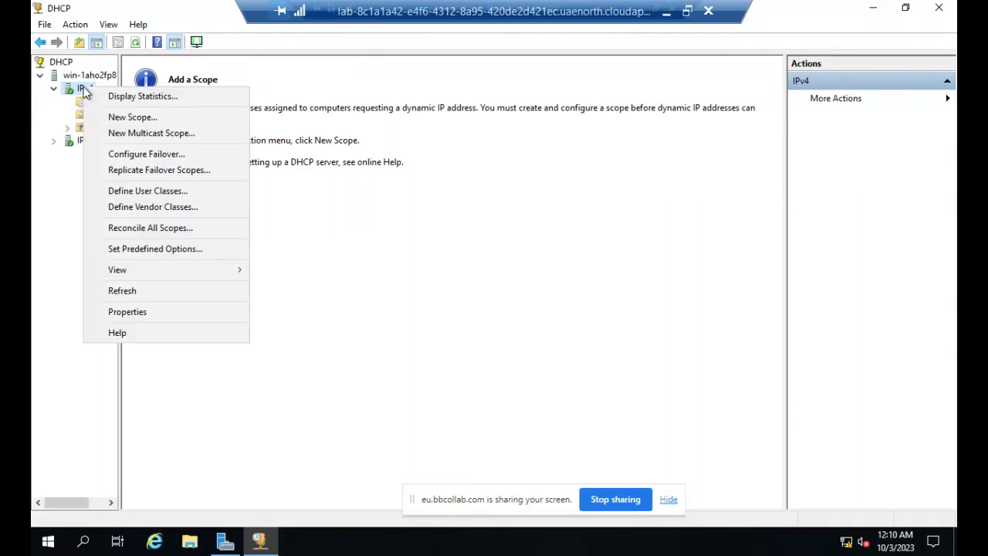
Start the New Scope Wizard and name the scope lab2 with description DHCP Lab.
click(131, 117)
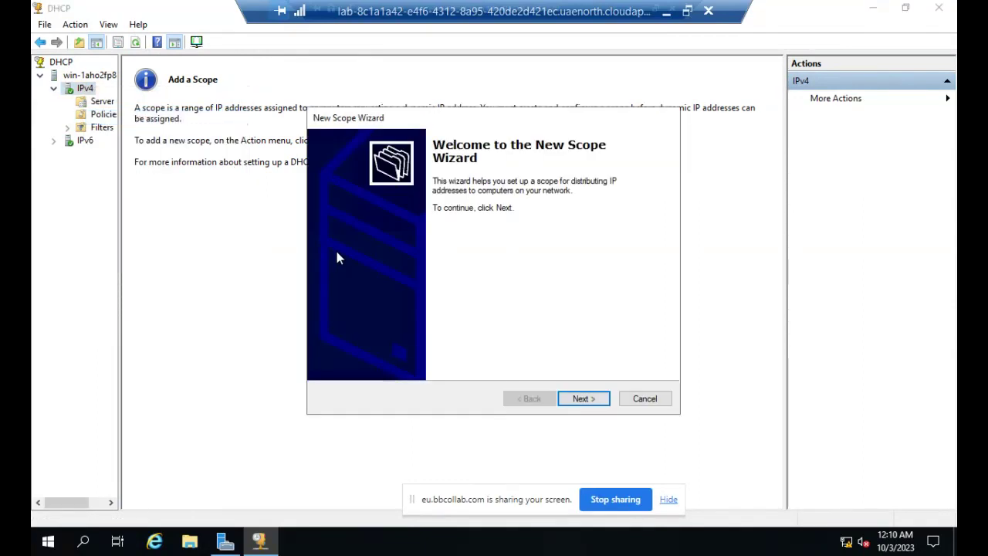
click(590, 398)
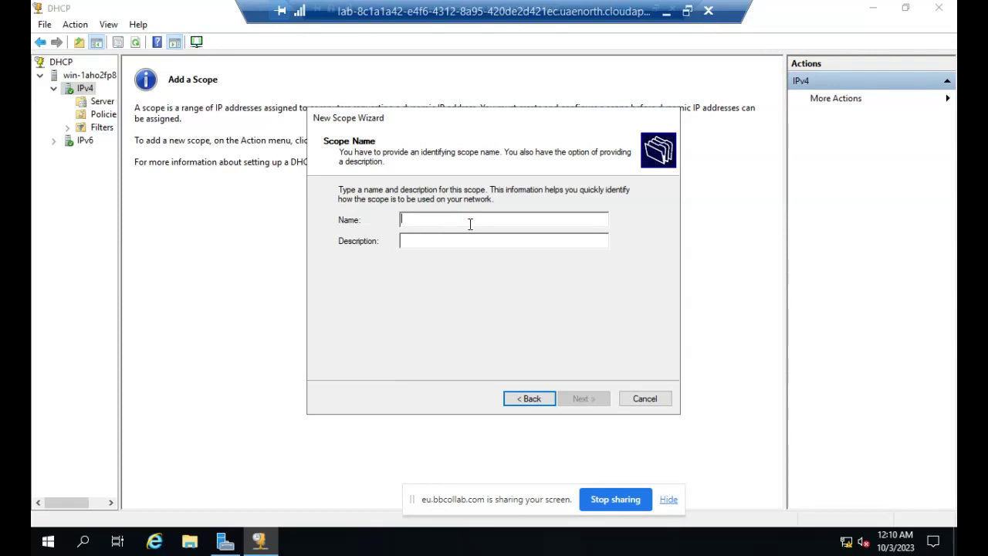
text(la)
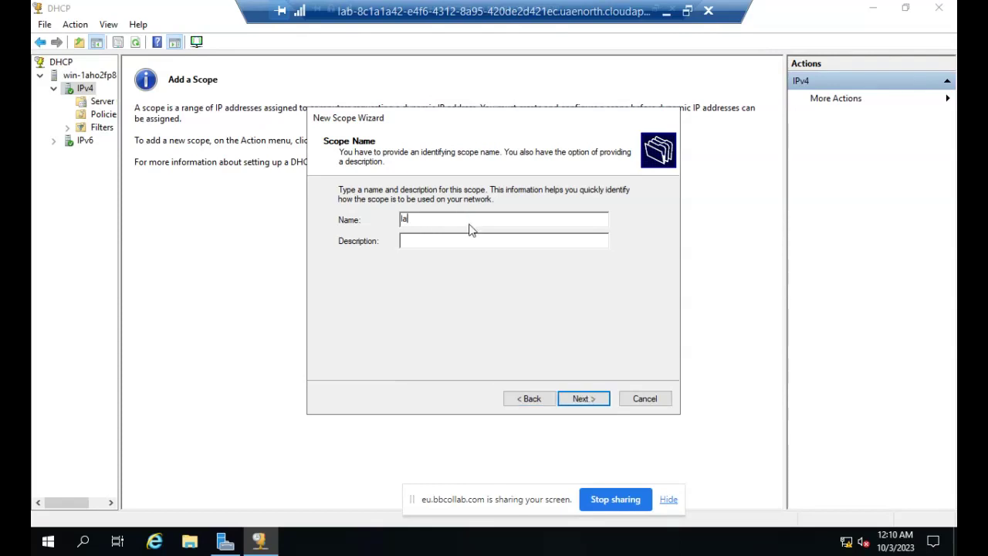
text(b)
text(2)
click(442, 242)
text(DHC)
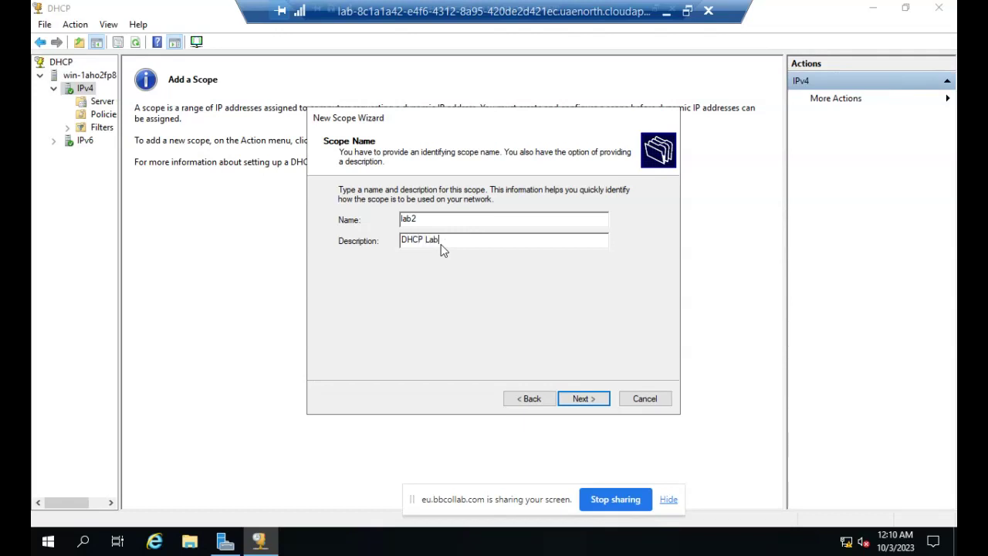
click(584, 399)
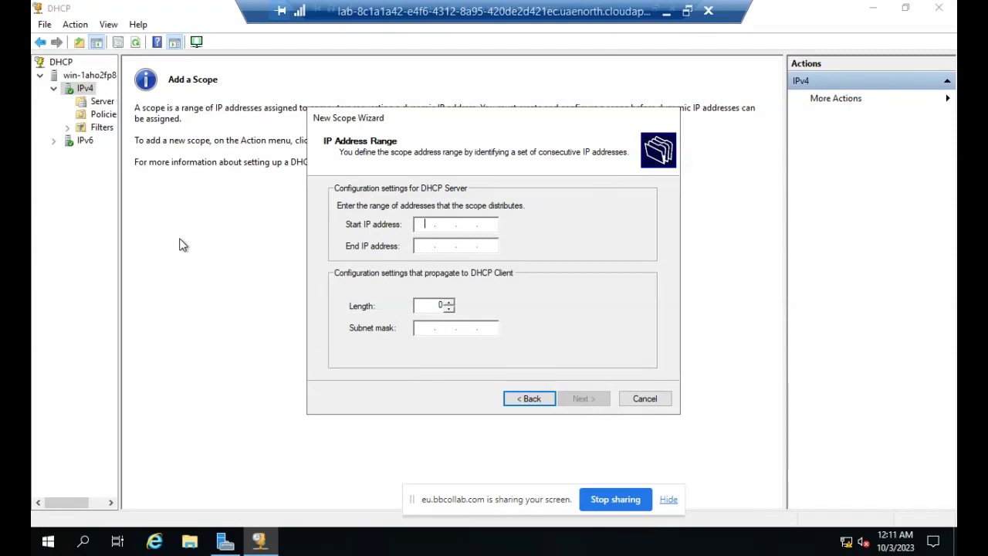
right_click(849, 544)
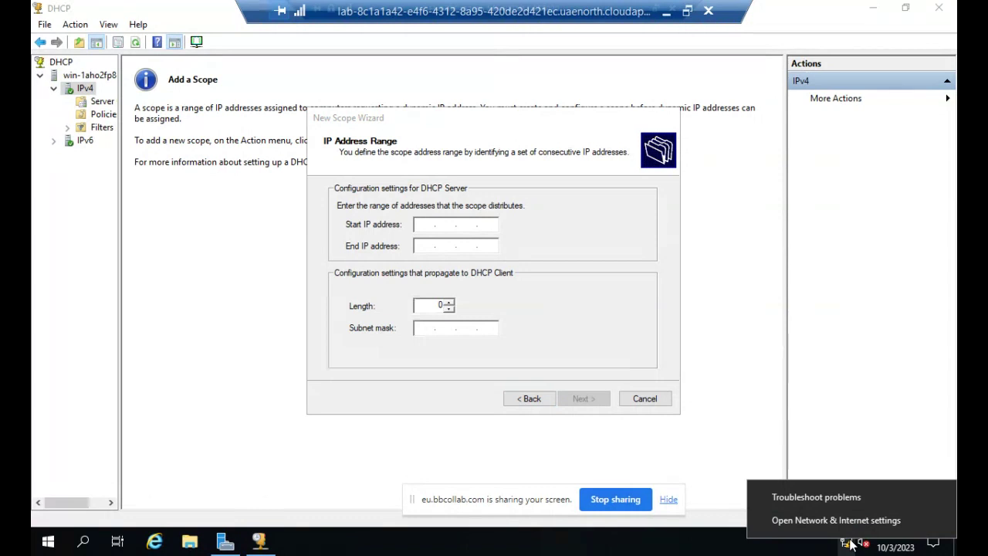
click(824, 515)
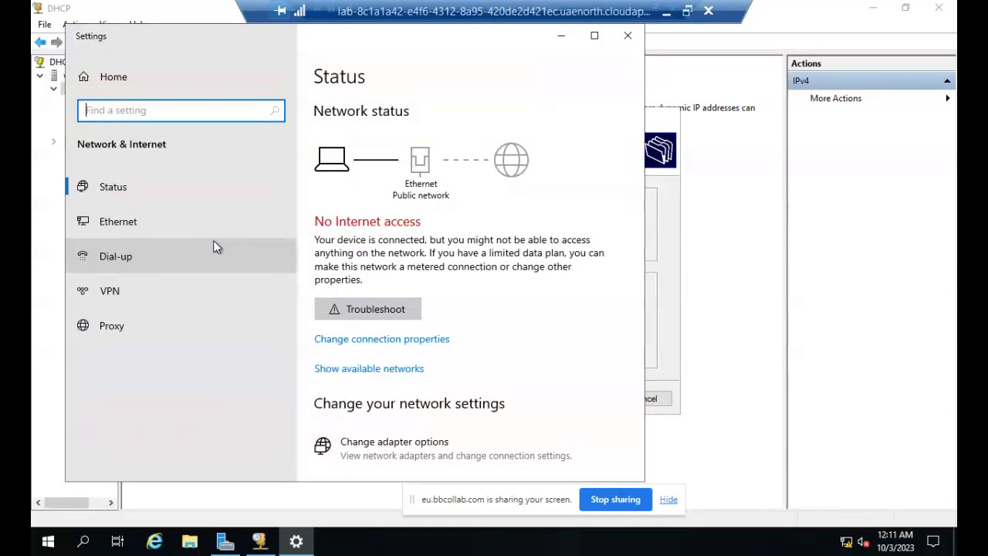
click(132, 231)
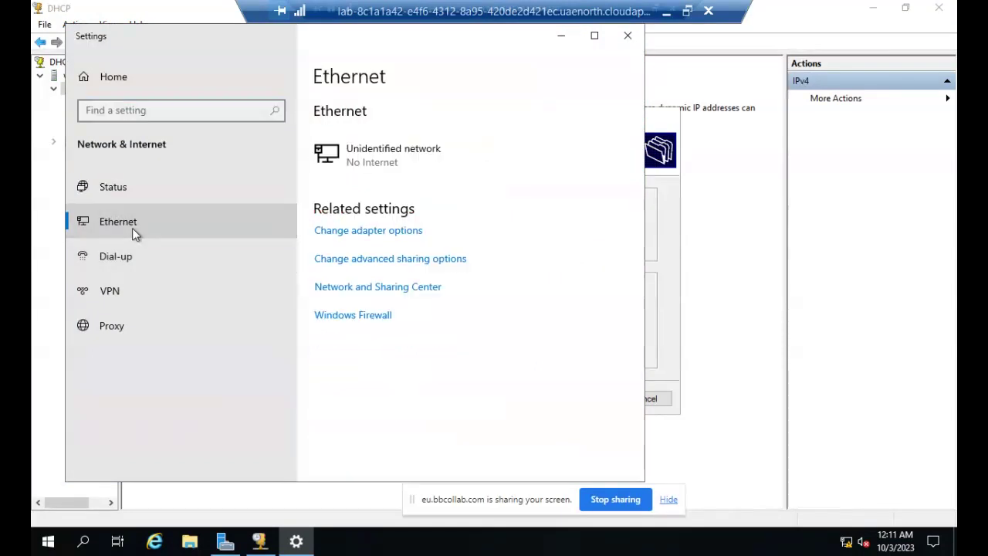
click(373, 231)
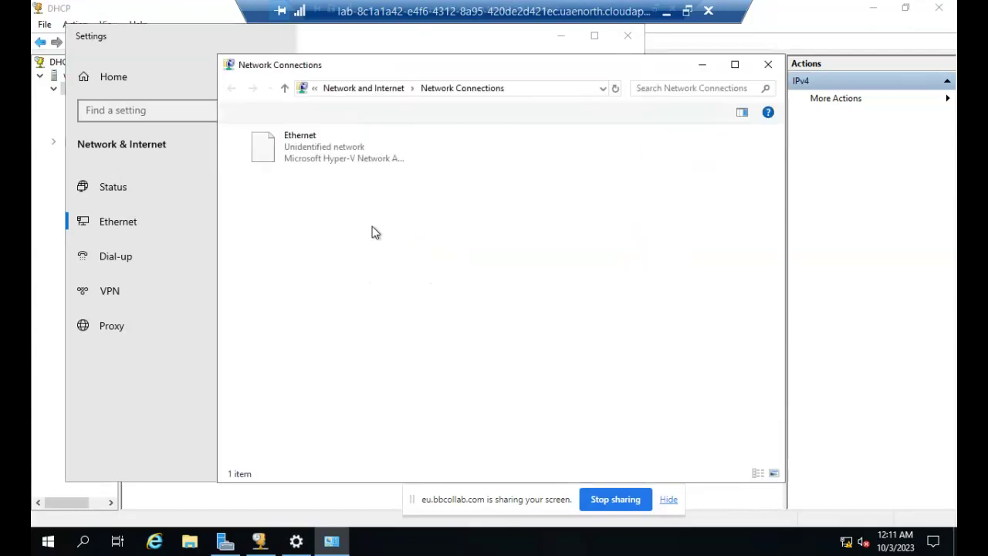
click(335, 149)
right_click(334, 147)
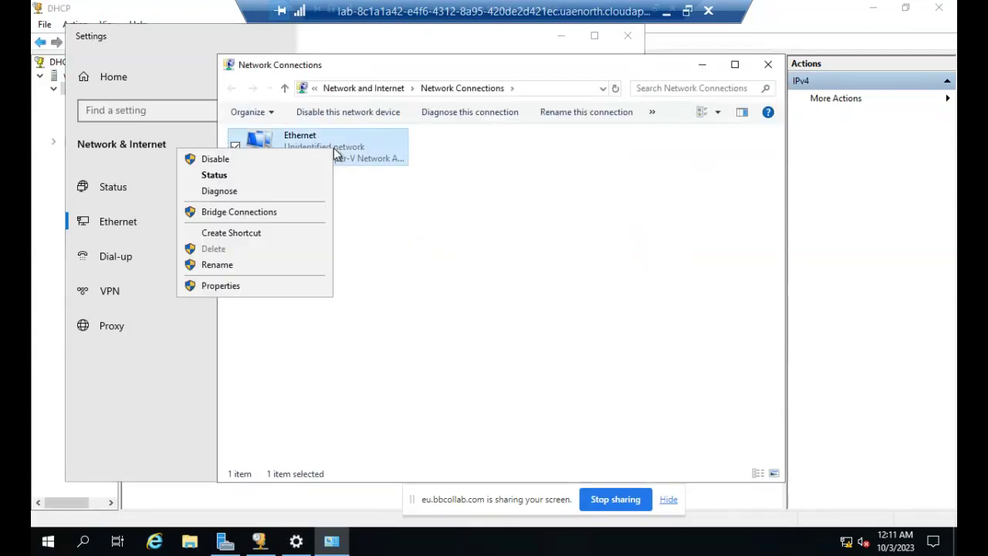
click(221, 285)
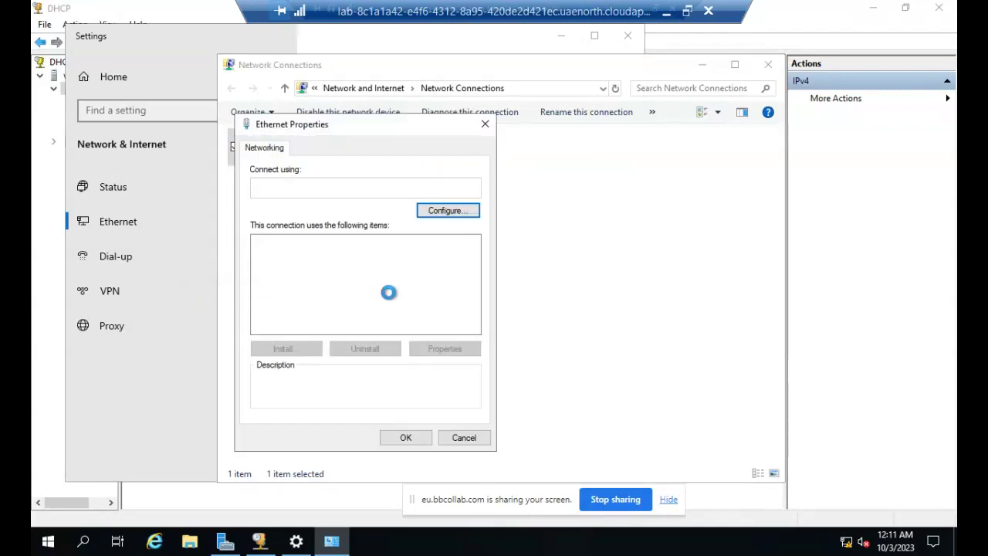
click(378, 279)
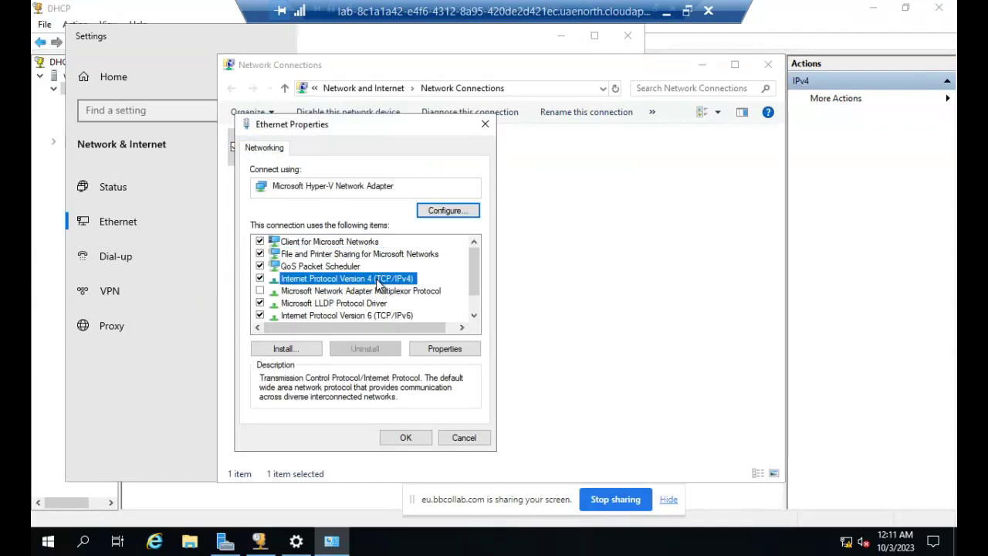
click(449, 349)
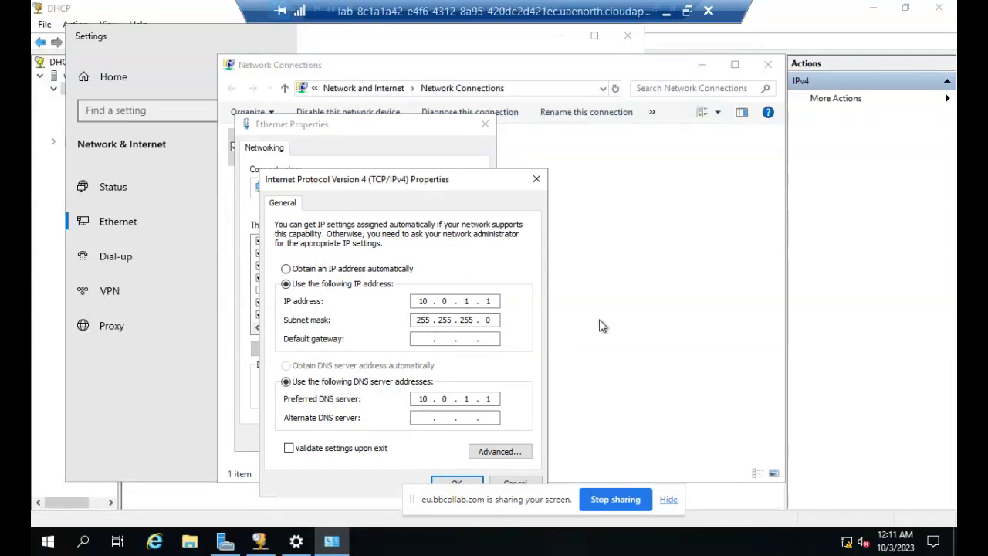
click(536, 181)
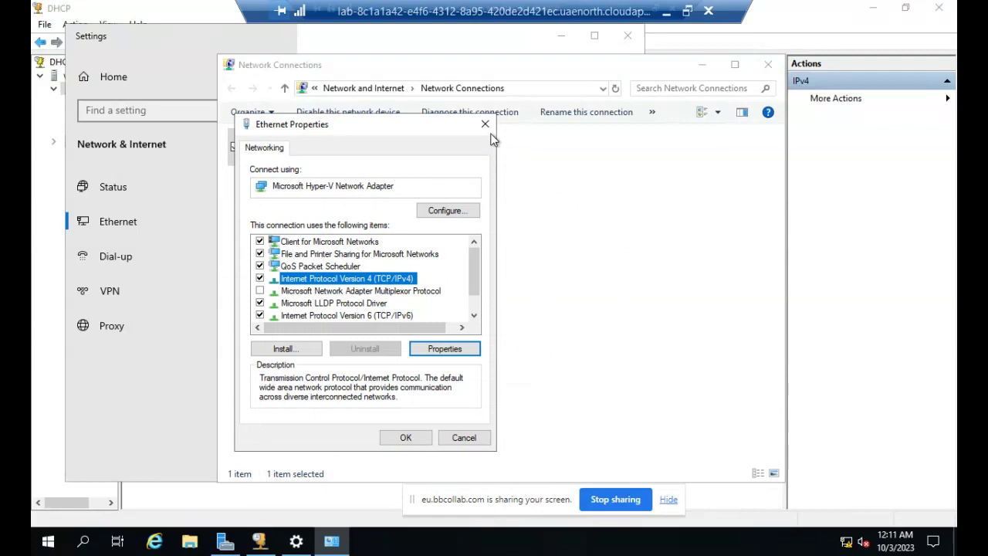
click(484, 125)
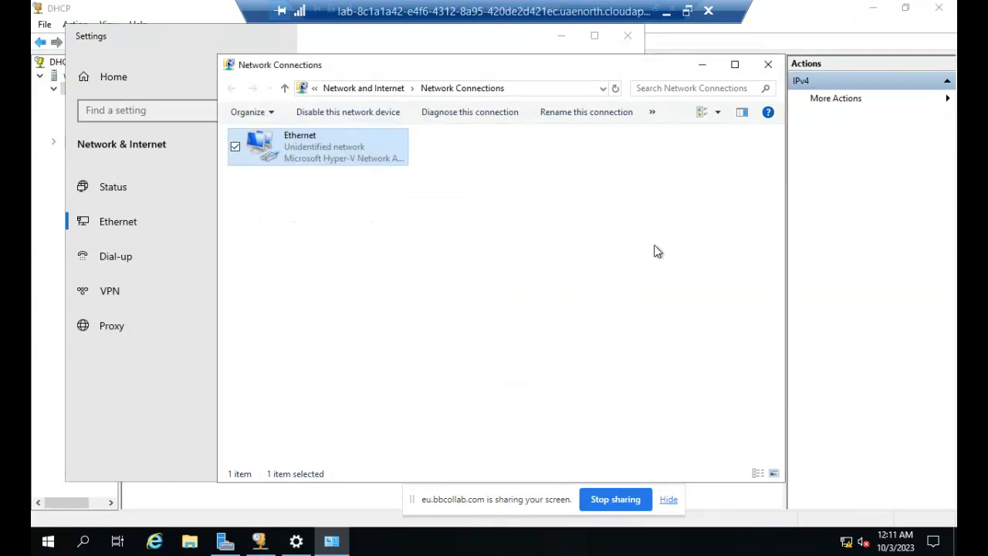
click(768, 63)
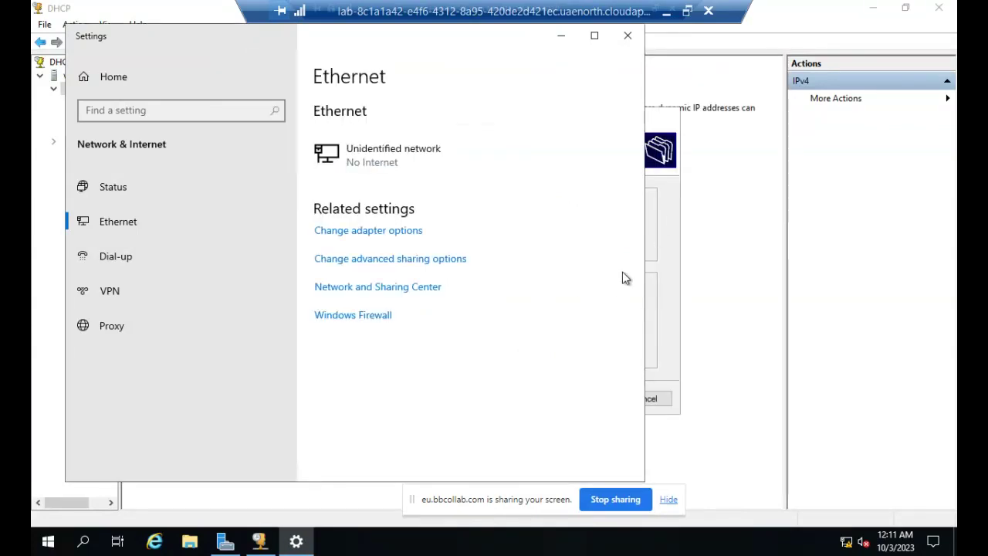
Enter the scope's start address 10.0.1.1 and end address 10.0.1.100.
click(628, 40)
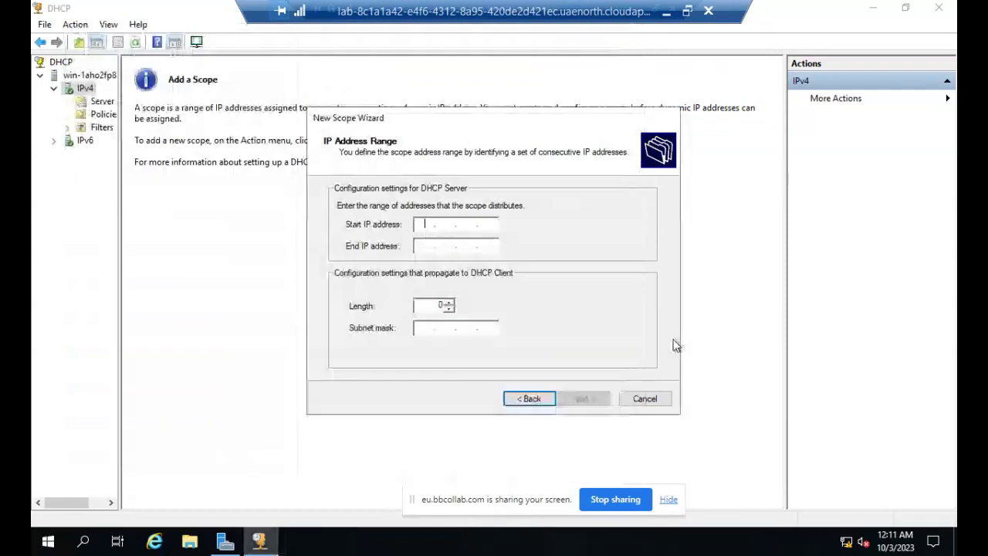
text(10.)
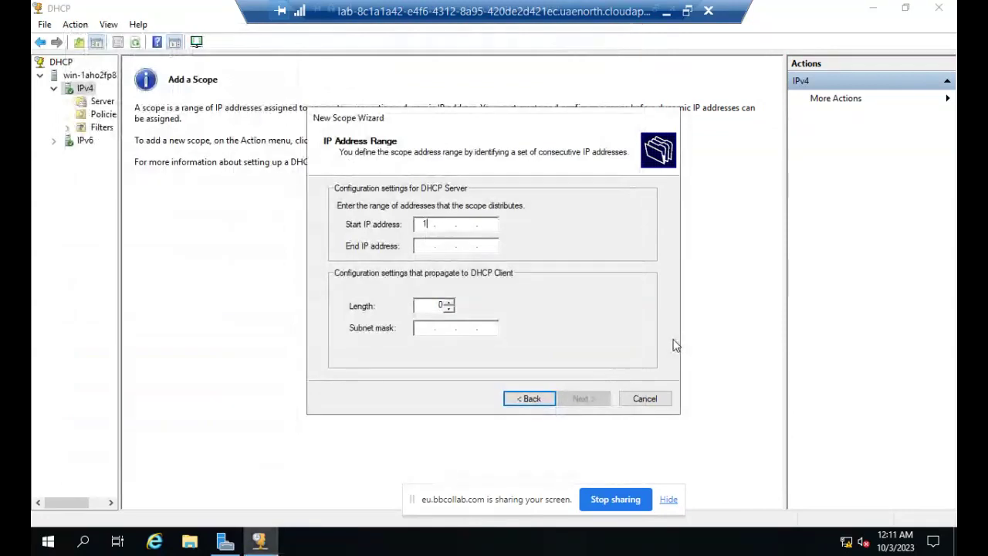
text(0.)
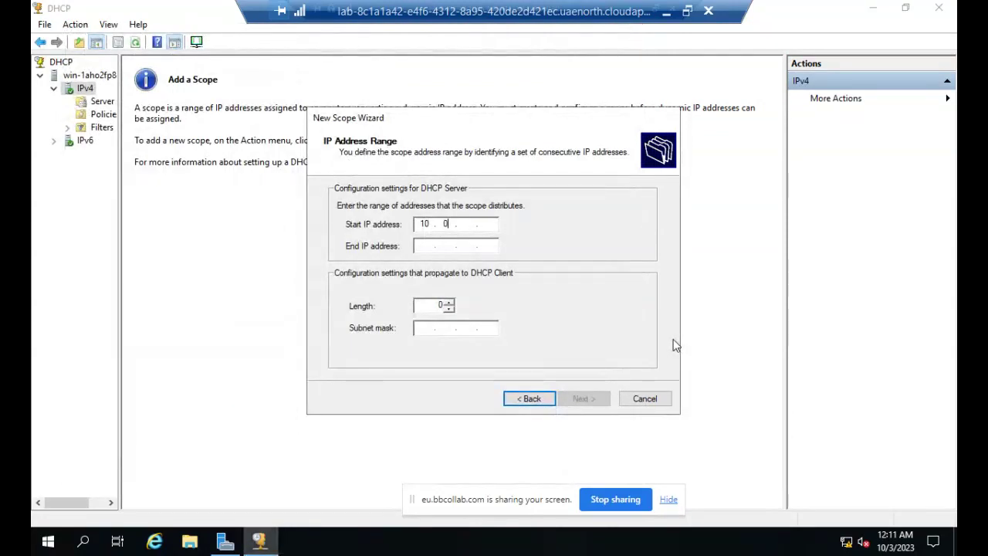
text(1.1)
click(423, 247)
text(2)
text(55 . 25)
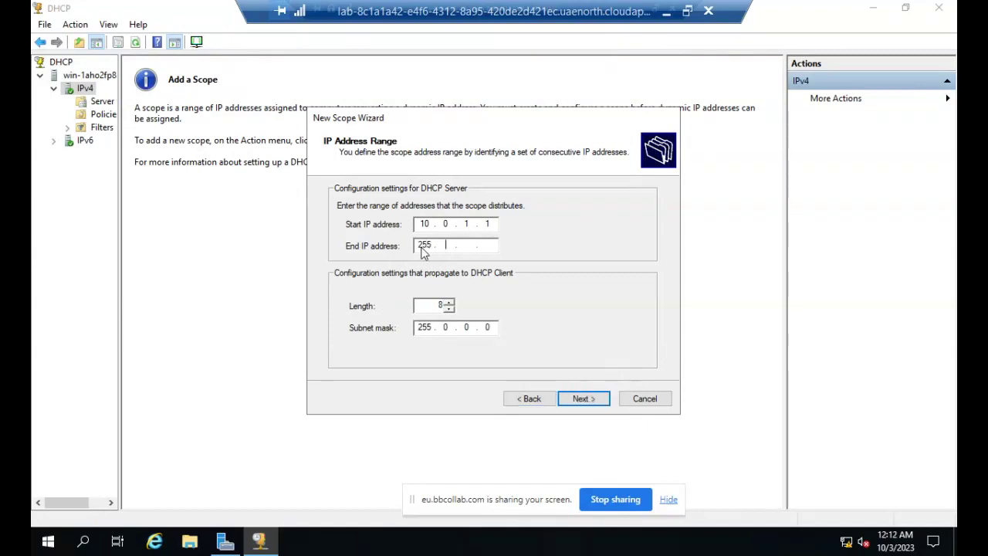
text(5 . 255 . 0)
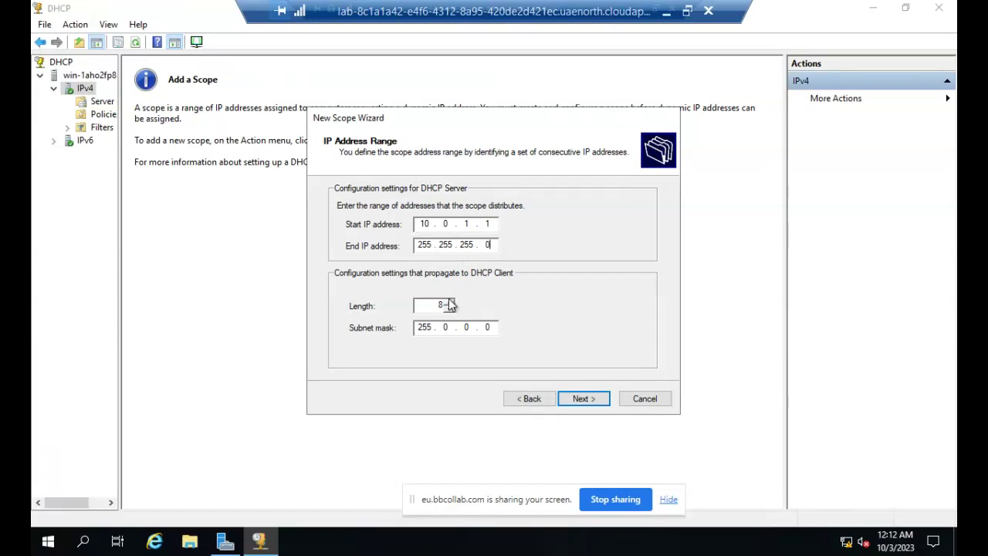
double_click(423, 245)
text(10)
double_click(442, 244)
text(0)
double_click(474, 245)
text(1)
double_click(486, 245)
text(100)
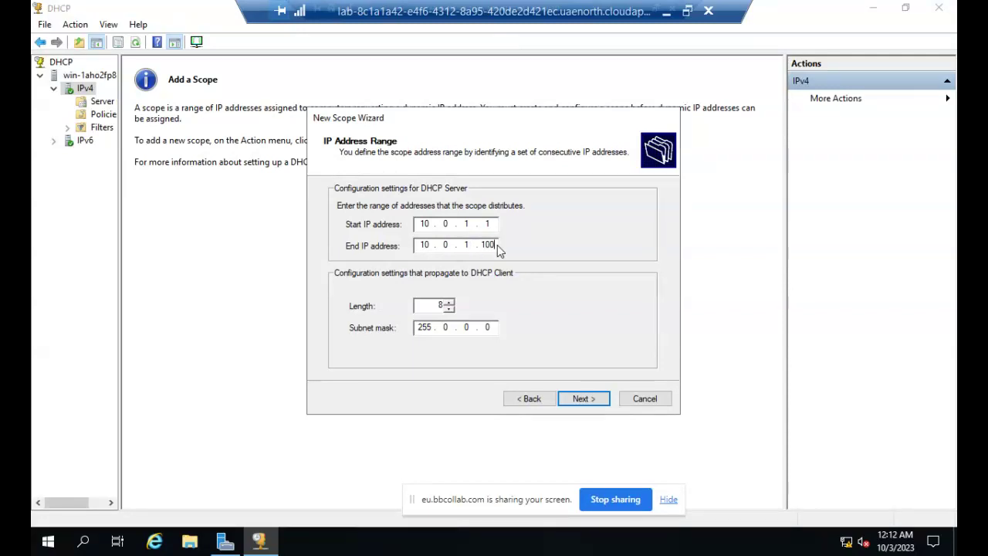
Raise the prefix length to 24 (mask 255.255.255.0) and accept the range.
click(449, 303)
click(449, 303)
click(448, 303)
click(448, 303)
click(448, 303)
click(449, 303)
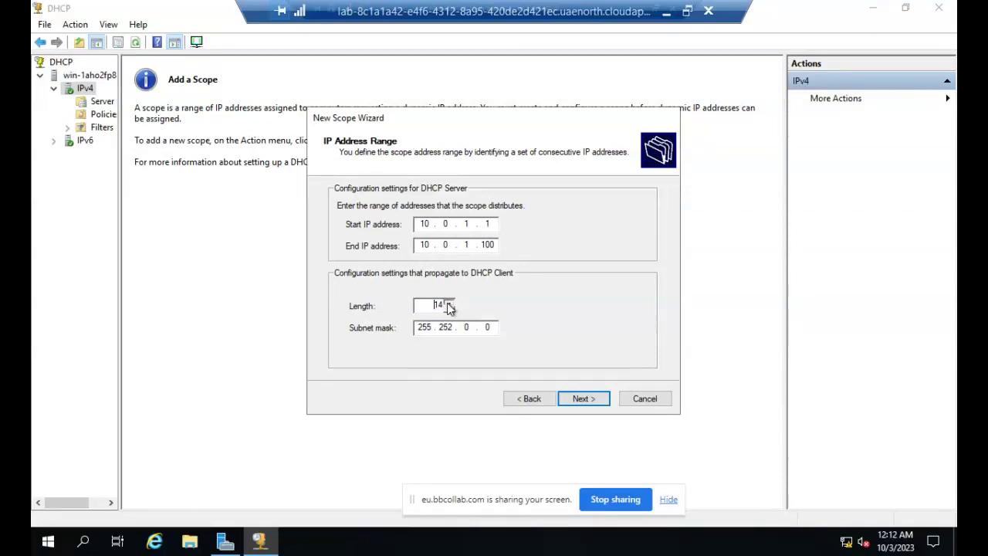
click(448, 303)
click(448, 304)
click(448, 303)
click(448, 303)
click(449, 303)
click(449, 304)
click(448, 303)
click(448, 304)
click(448, 304)
click(448, 303)
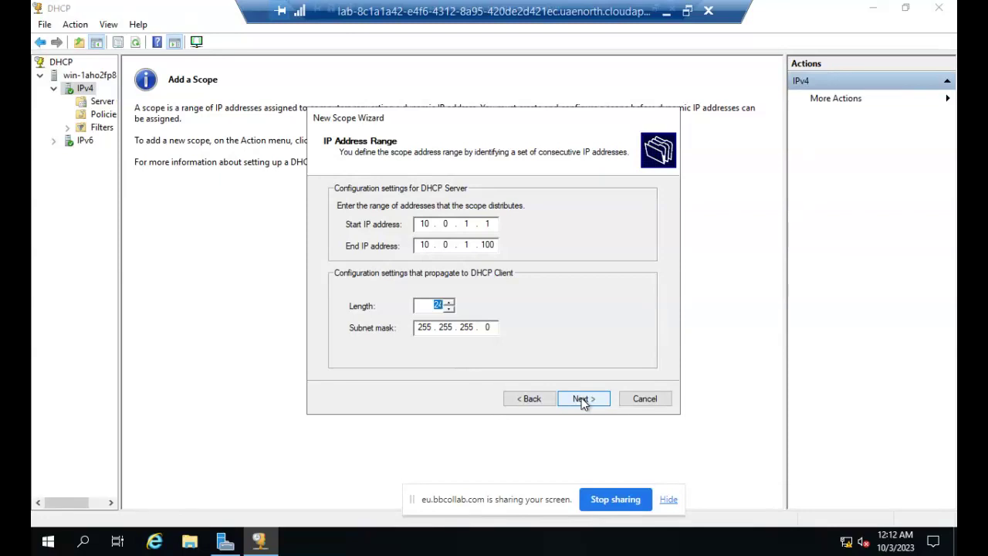
click(582, 399)
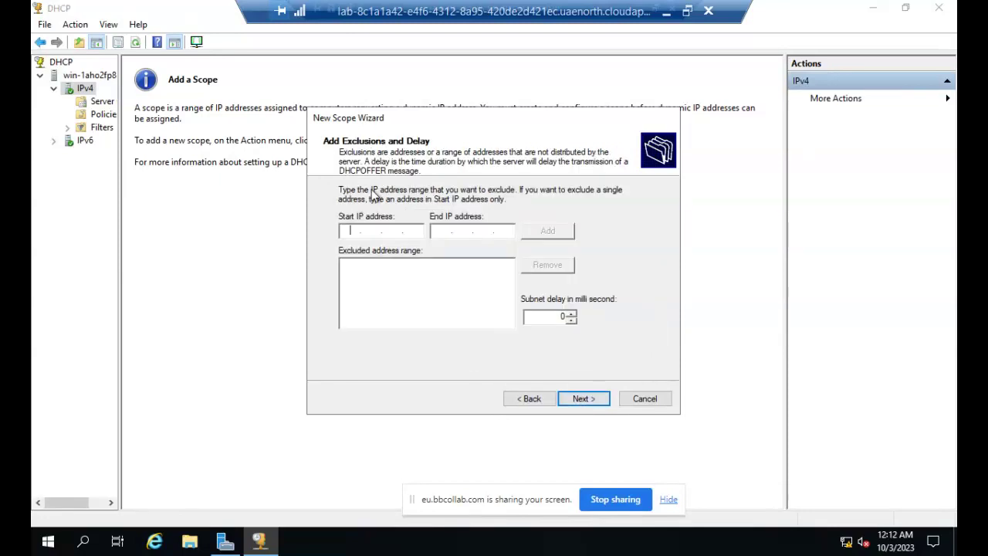
Exclude the range 10.0.1.1–10.0.1.10 from the scope, then open Network & Internet settings.
text(10.0.1.1)
click(440, 233)
text(10.)
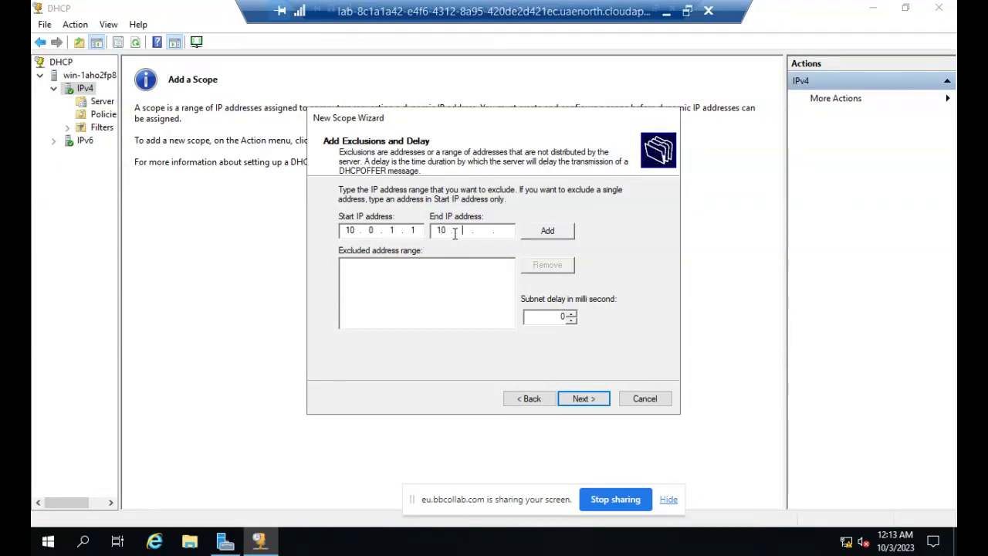
text(0.1.10)
click(562, 231)
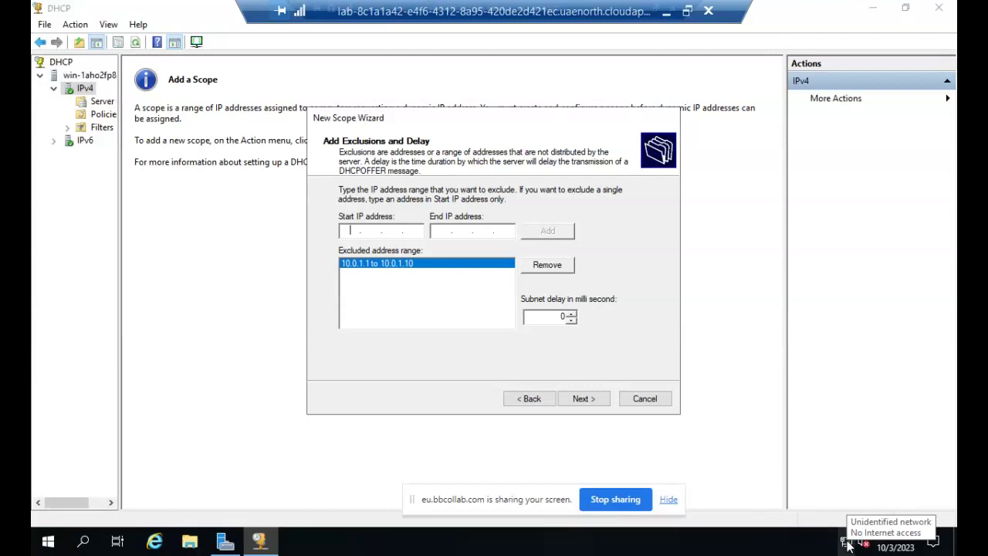
right_click(848, 544)
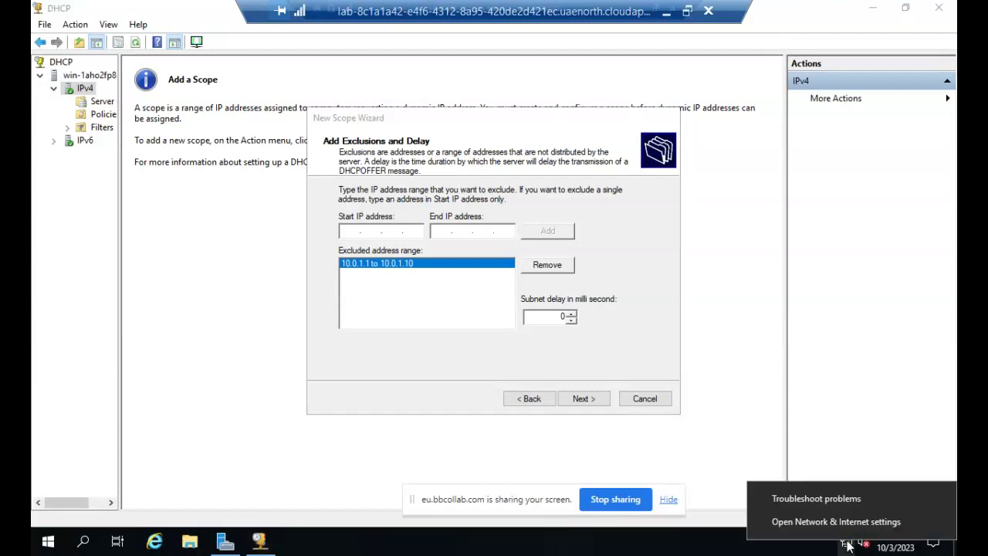
click(846, 527)
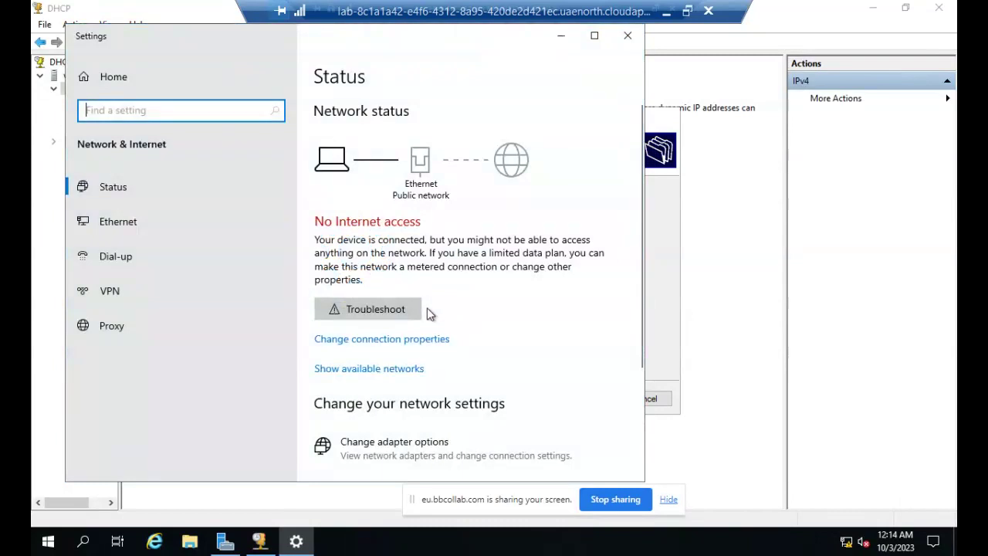
Open the Ethernet adapter's IPv4 properties to check static IP 10.0.1.1/255.255.255.0 and DNS 10.0.1.1.
click(100, 221)
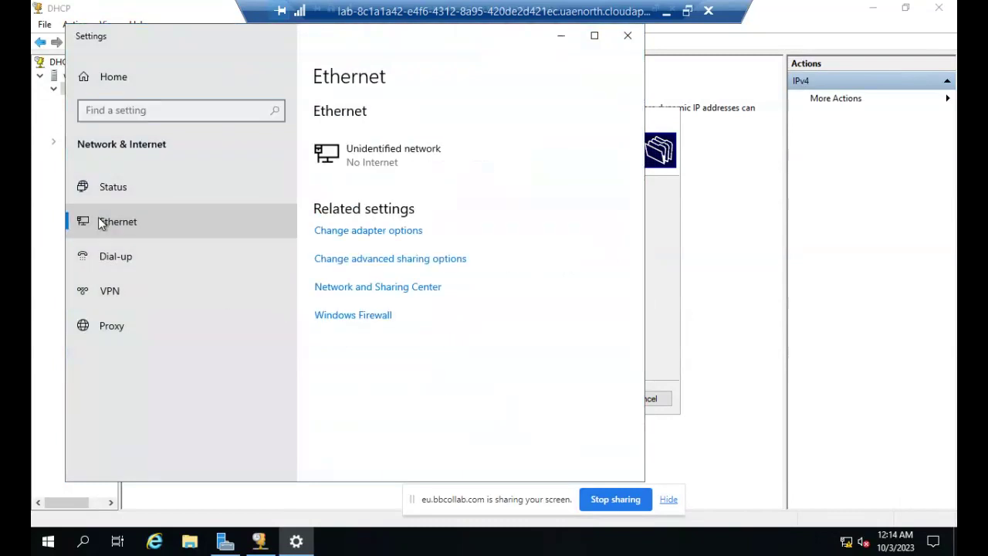
click(402, 232)
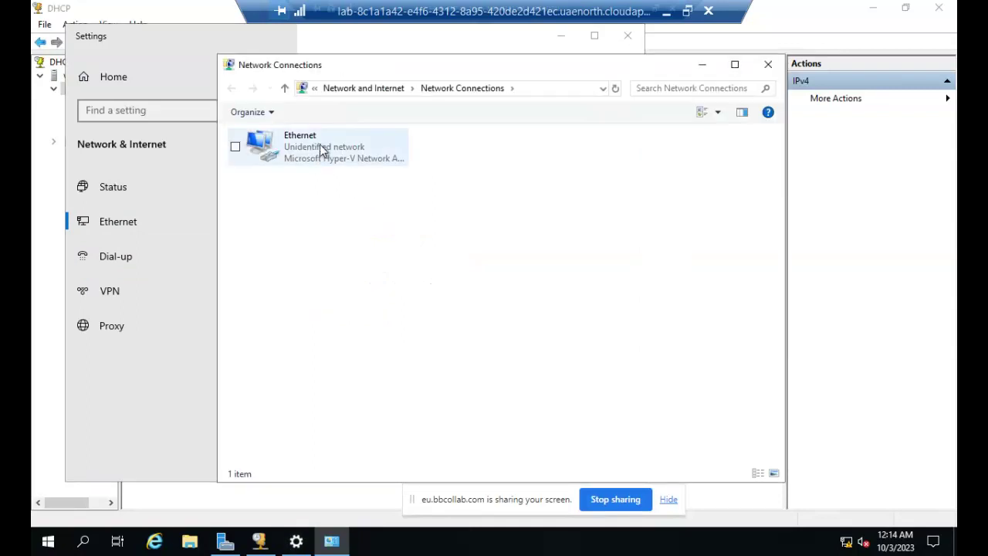
right_click(321, 150)
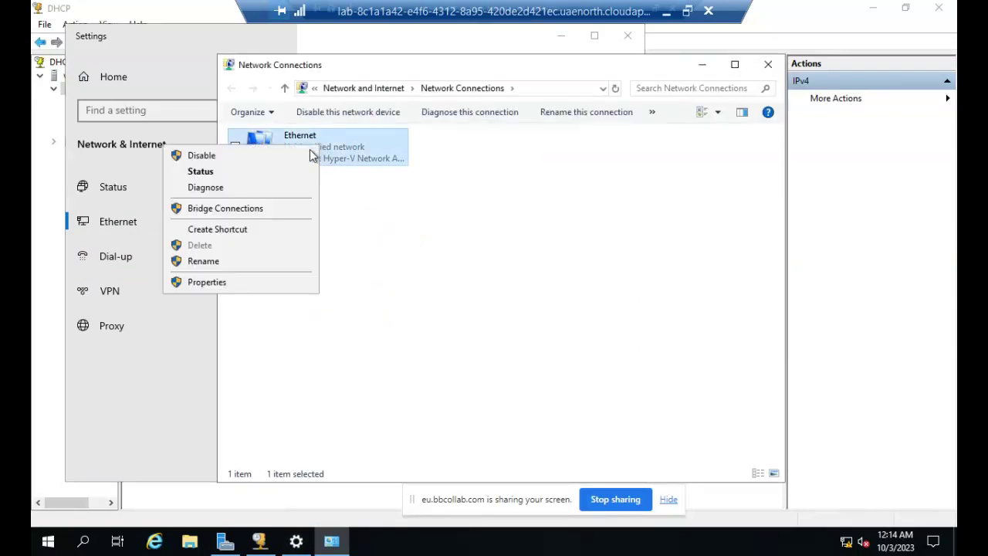
click(258, 283)
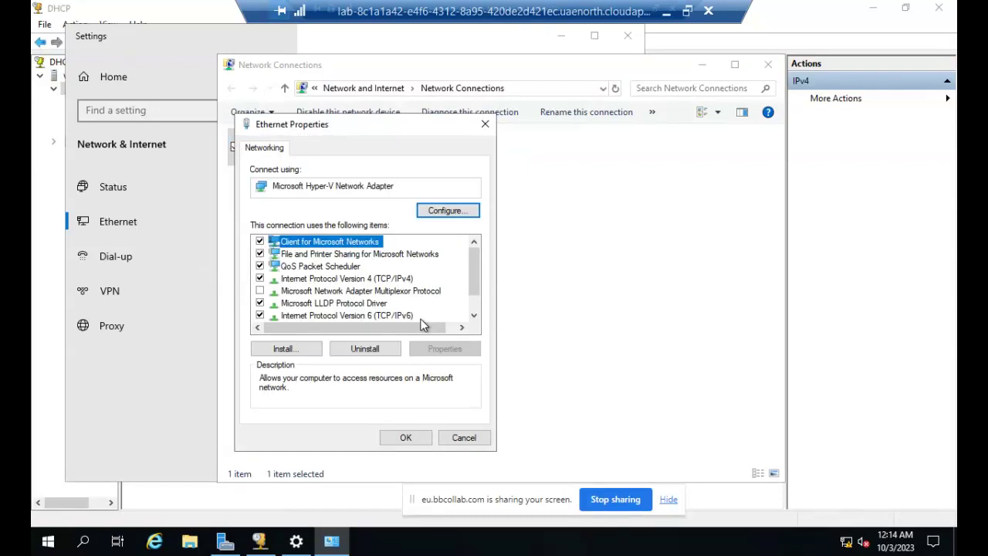
click(365, 280)
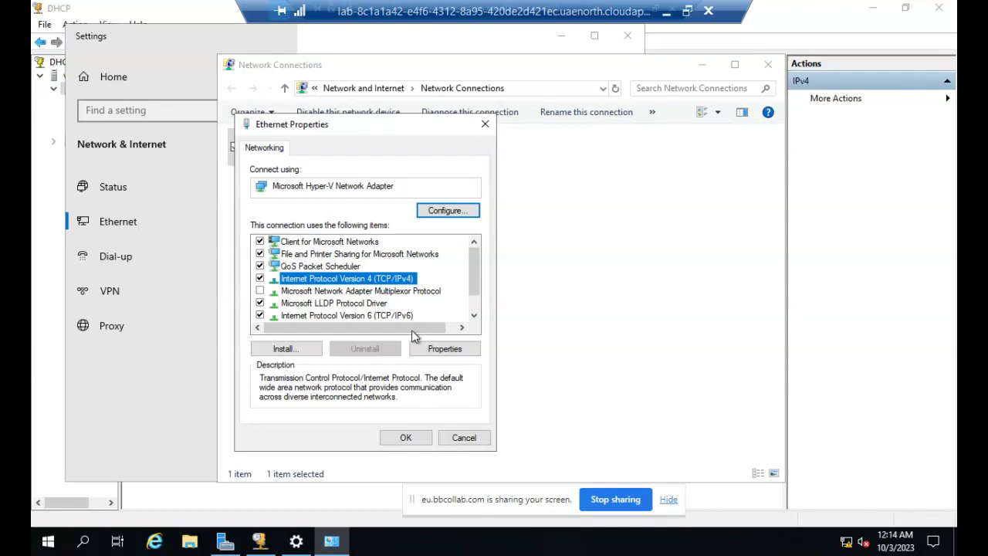
click(434, 351)
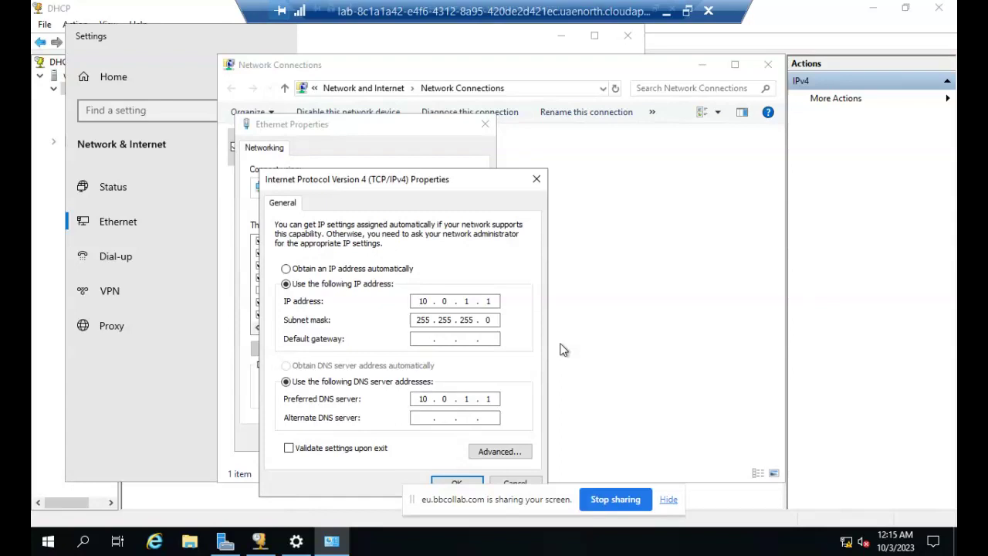
Close the IPv4, adapter properties, Network Connections and Settings windows without changes.
click(536, 180)
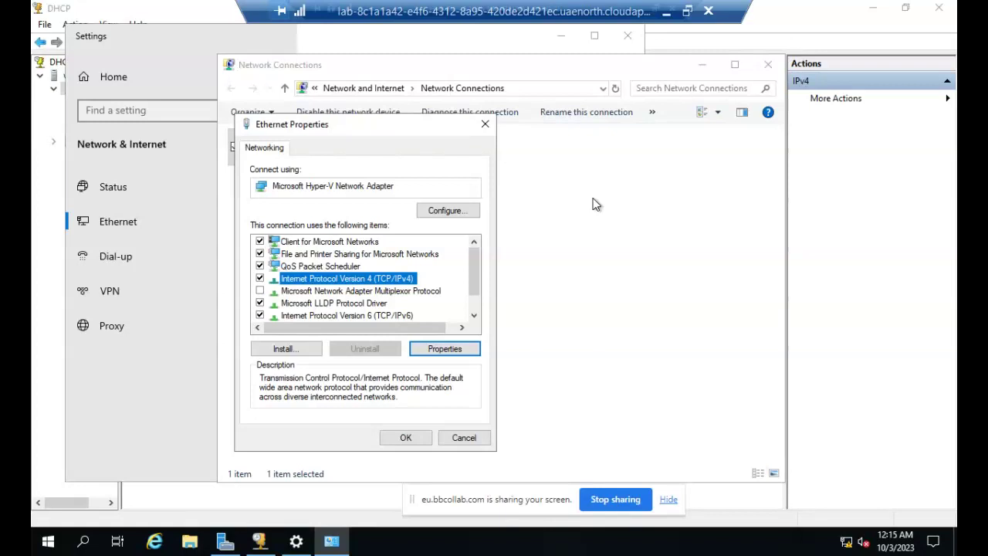
click(410, 434)
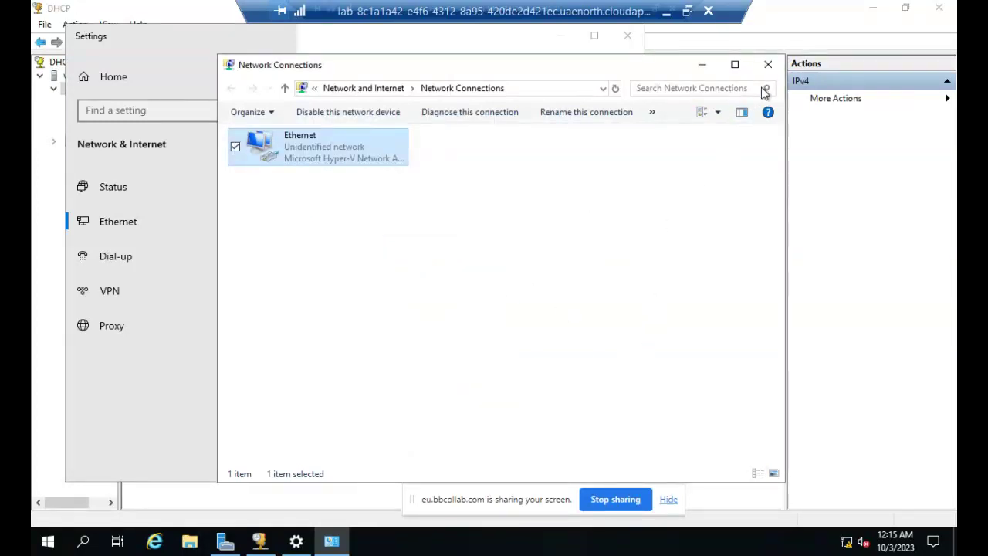
click(768, 66)
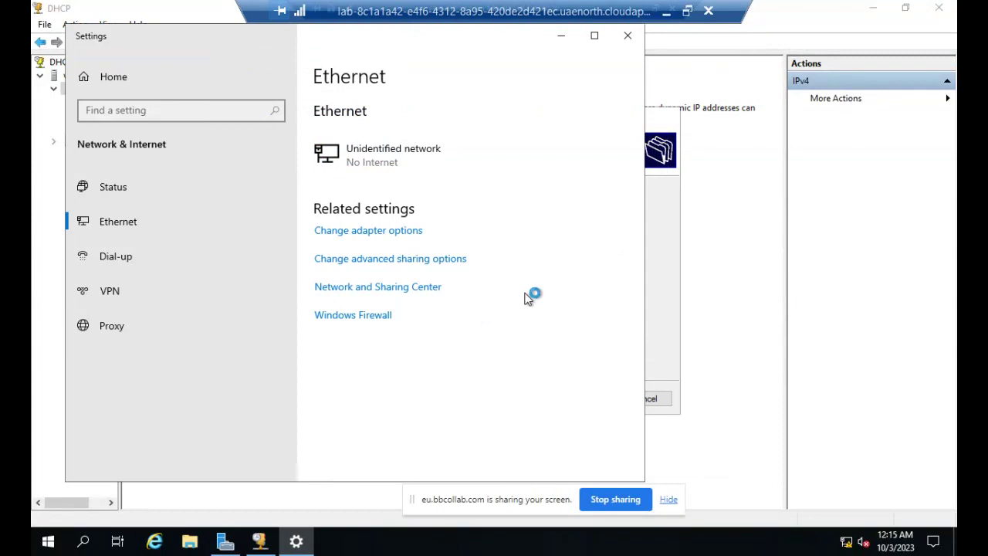
click(627, 35)
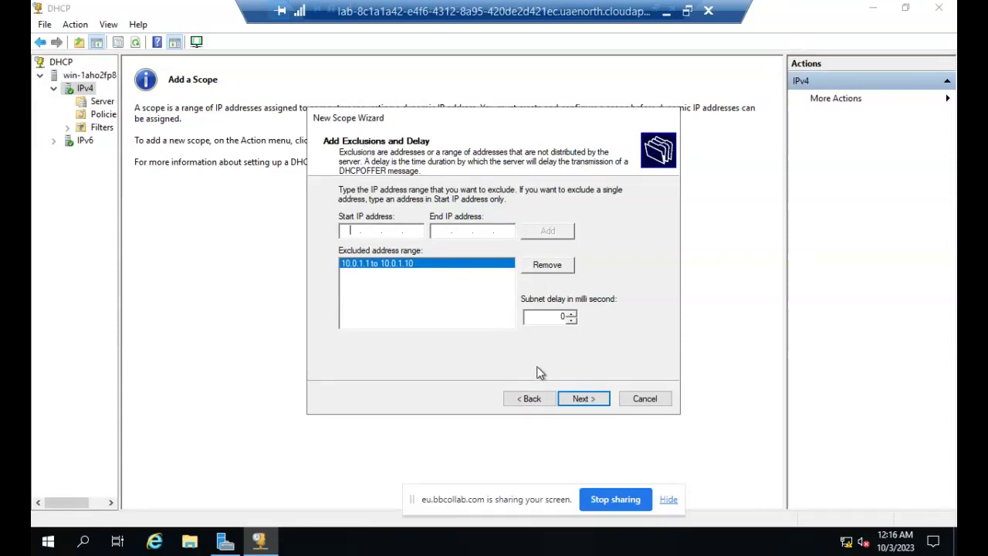
Accept the 10.0.1.1–10.0.1.10 exclusion with 0 ms delay and advance to Lease Duration.
click(582, 398)
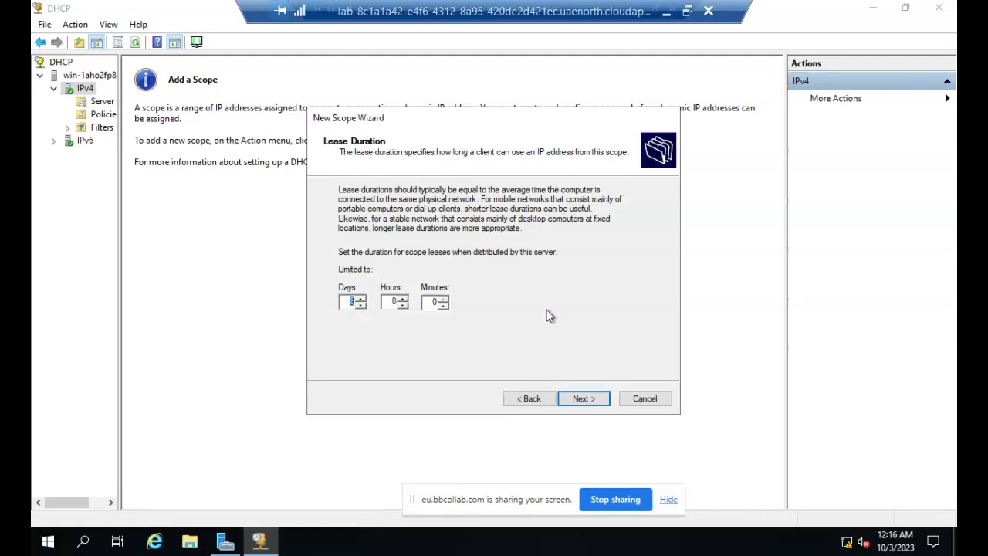
Keep the 8-day lease, add router 10.0.1.1 and keep DNS server 10.0.1.1 for the scope.
click(582, 401)
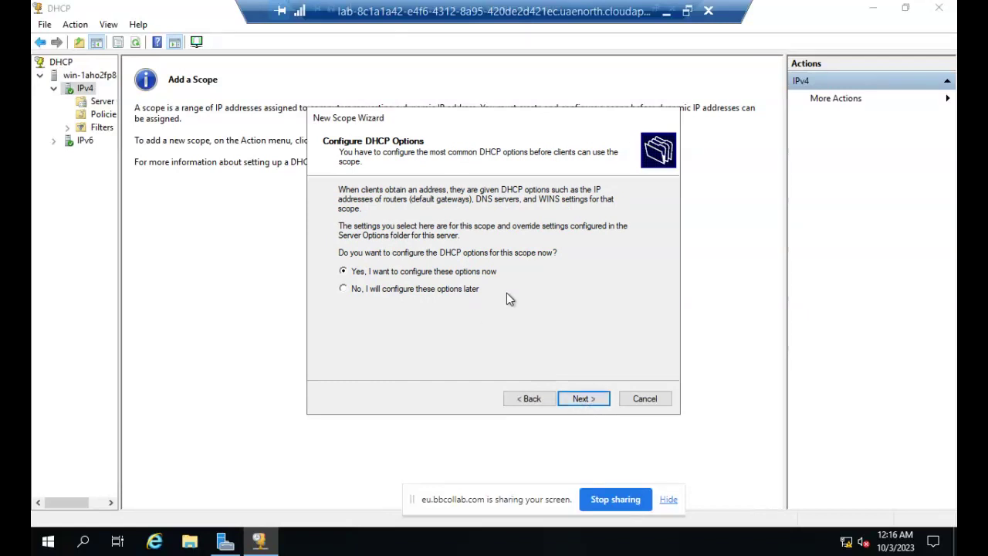
click(574, 403)
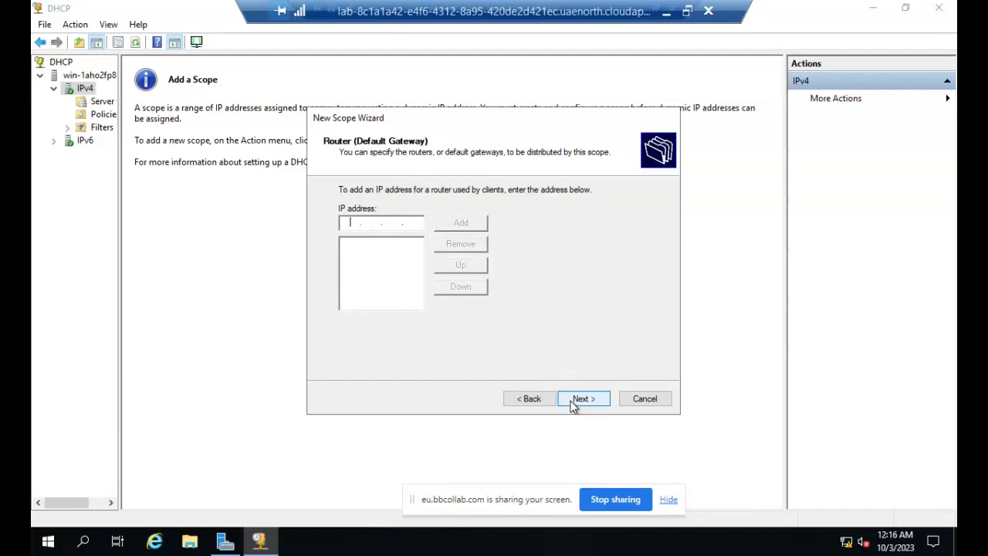
text(10 . 0 . 1 . 1)
click(457, 223)
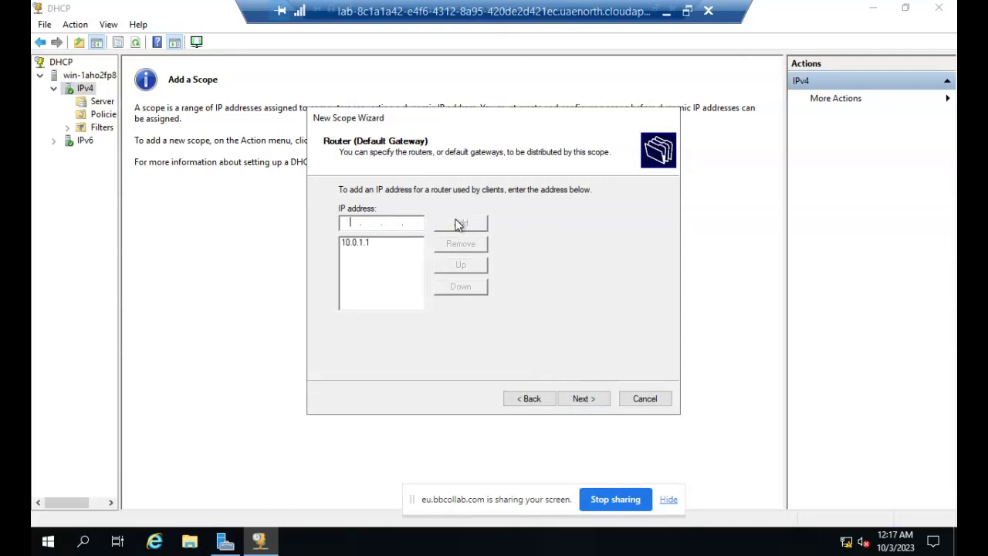
click(583, 399)
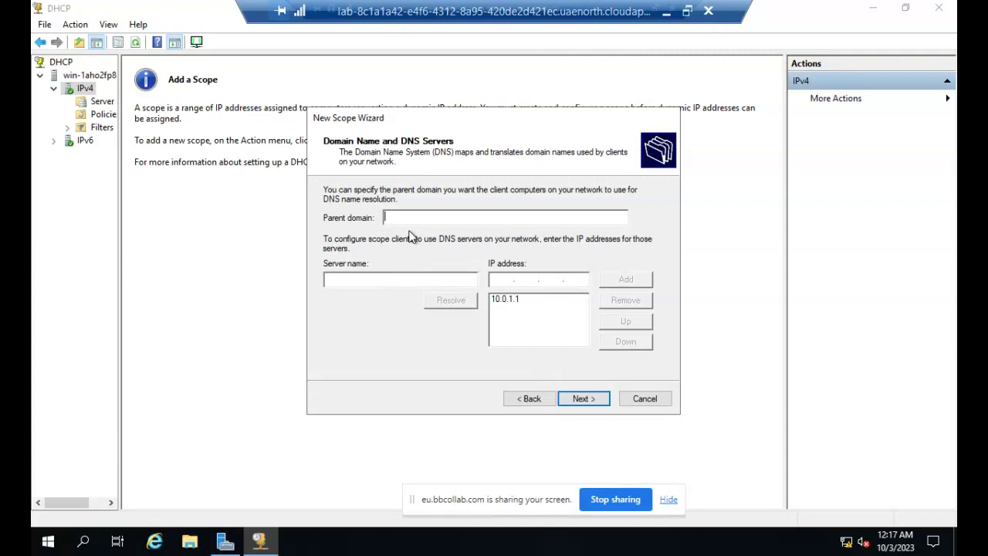
click(519, 305)
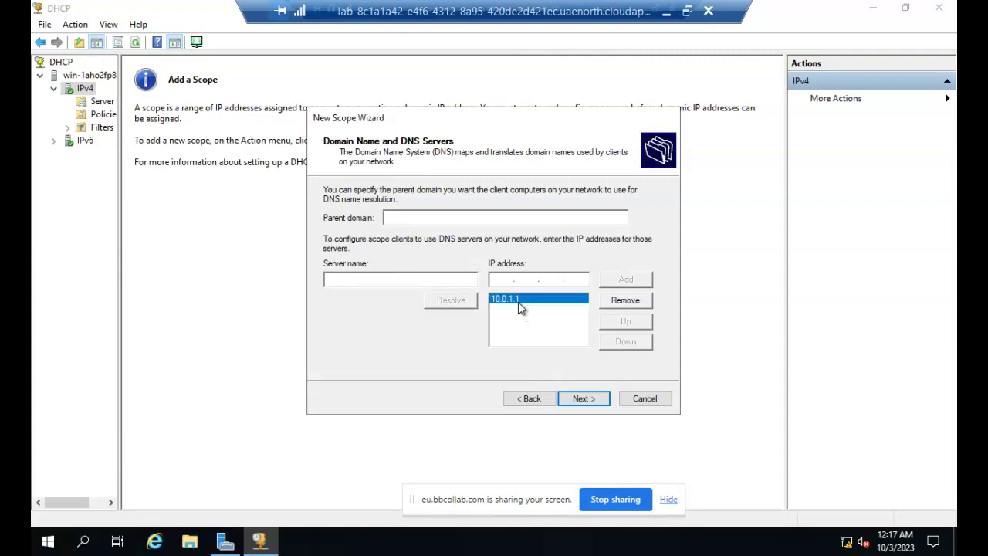
click(574, 401)
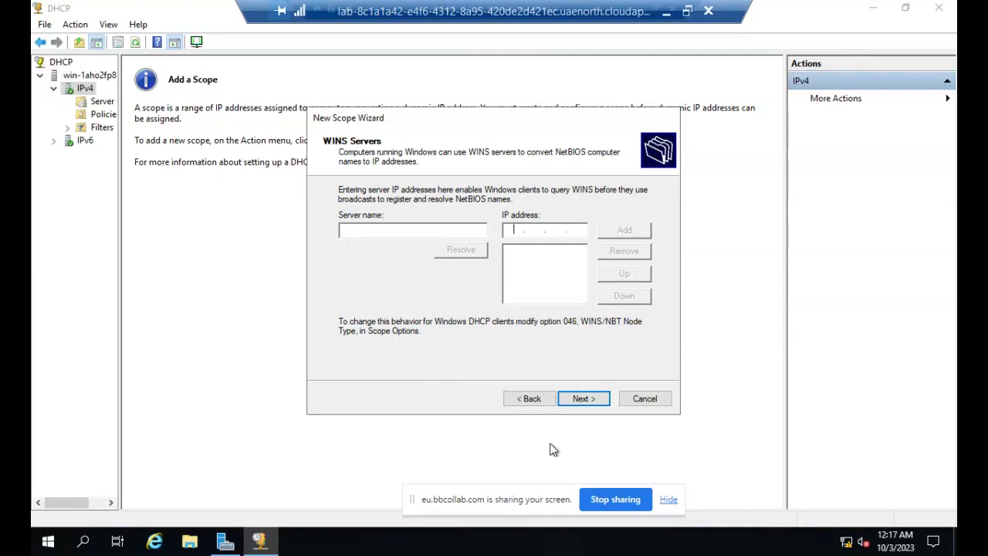
Skip WINS servers, activate scope lab2 now and finish the New Scope Wizard.
click(583, 399)
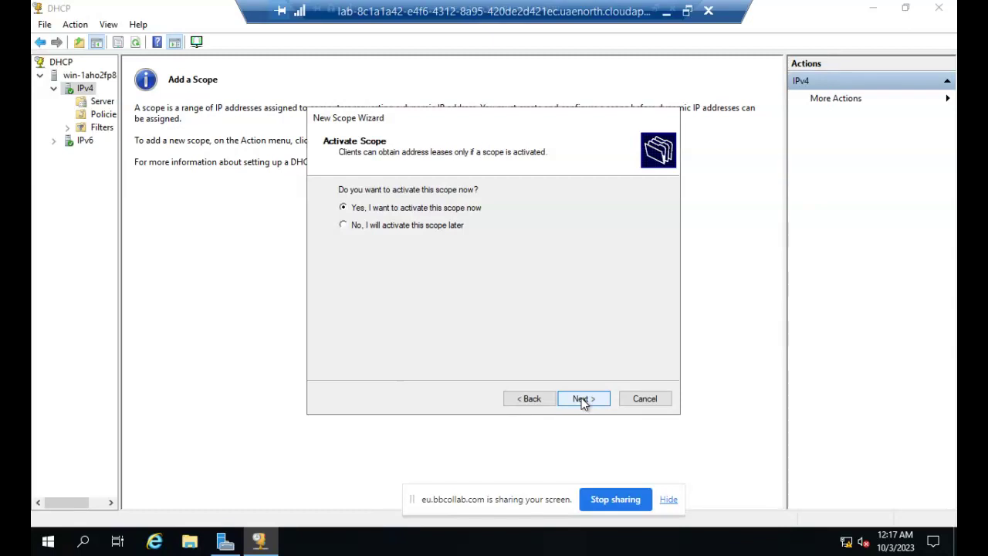
click(582, 399)
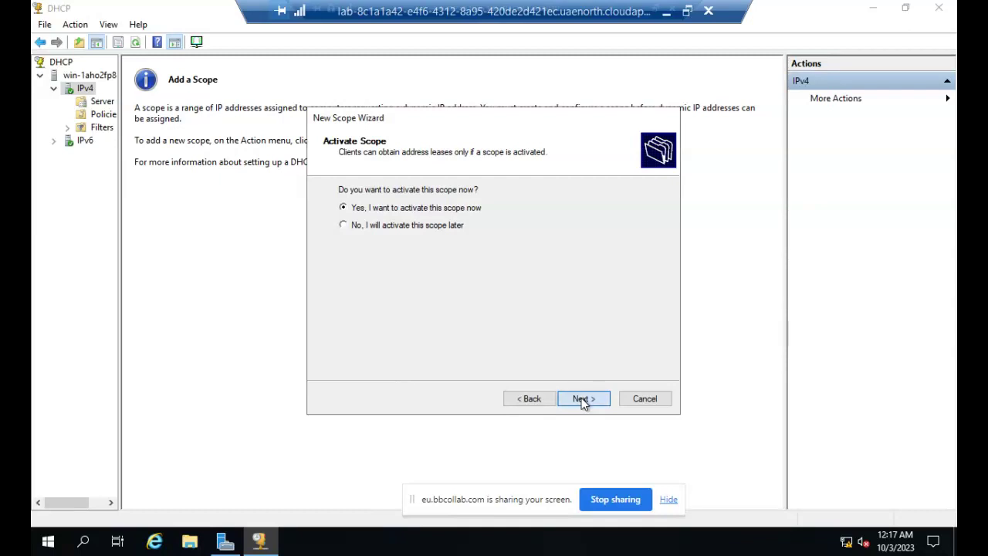
click(584, 400)
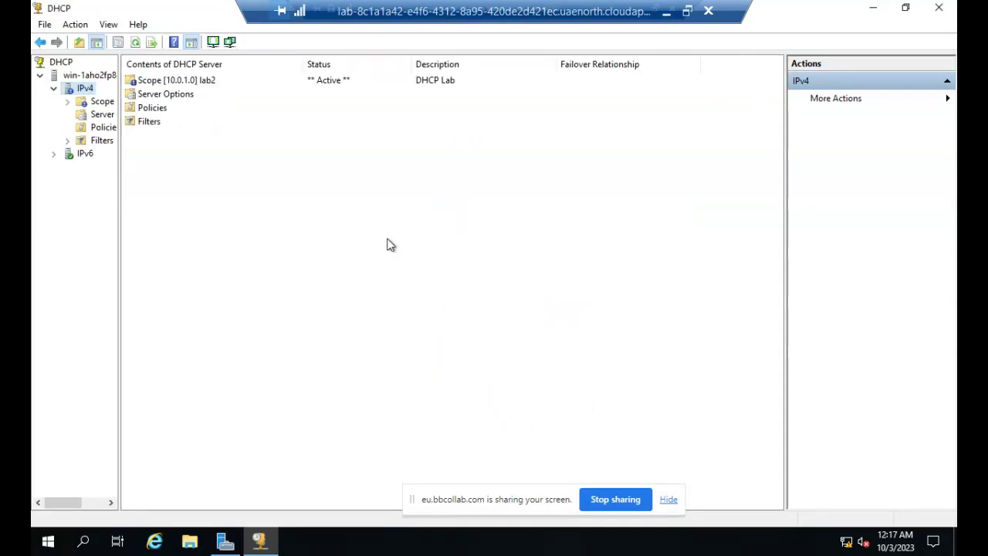
Expand Scope [10.0.1.0] lab2 to view its address pool, exclusion, and 003 Router/006 DNS options.
drag(119, 236, 255, 234)
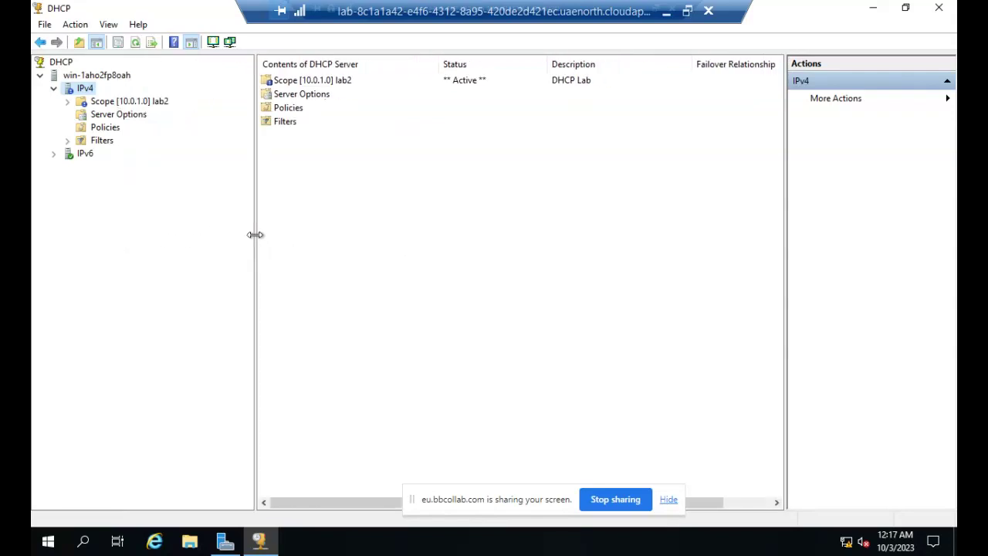
click(106, 108)
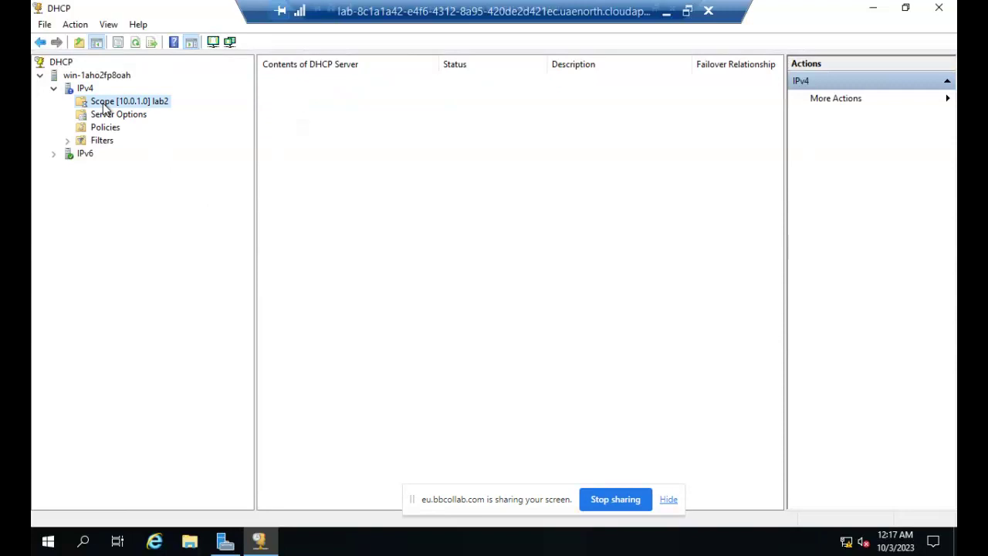
click(117, 115)
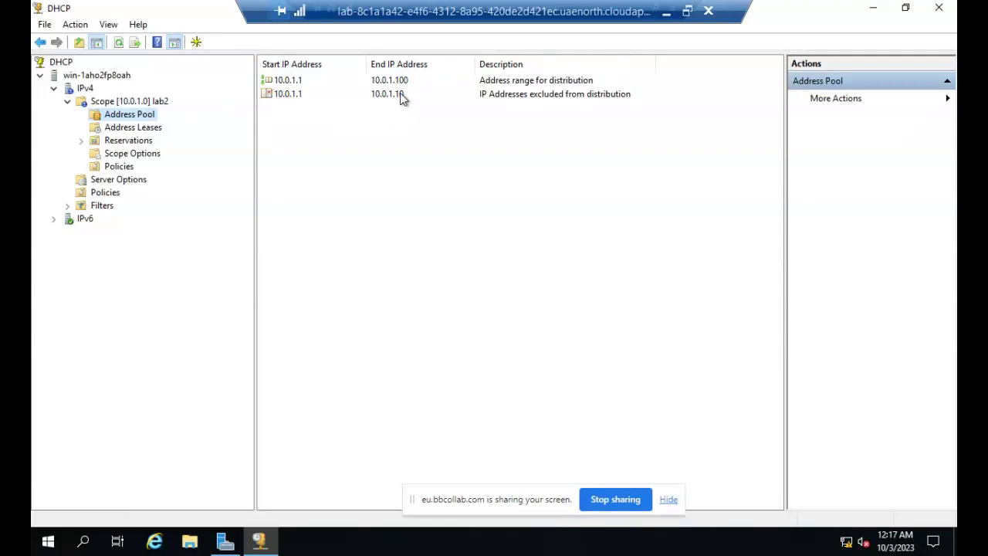
click(141, 159)
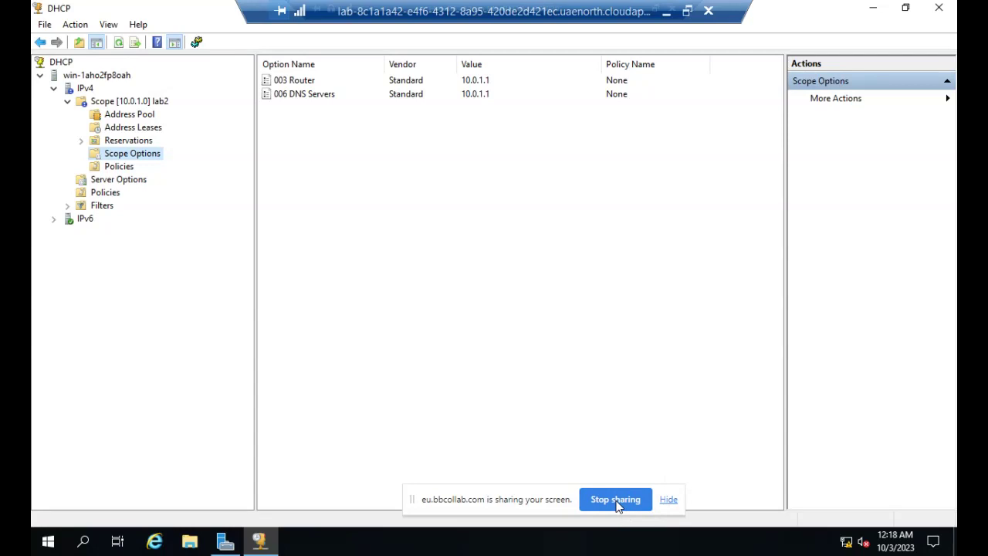
Stop sharing the screen from the browser's sharing bar.
click(615, 500)
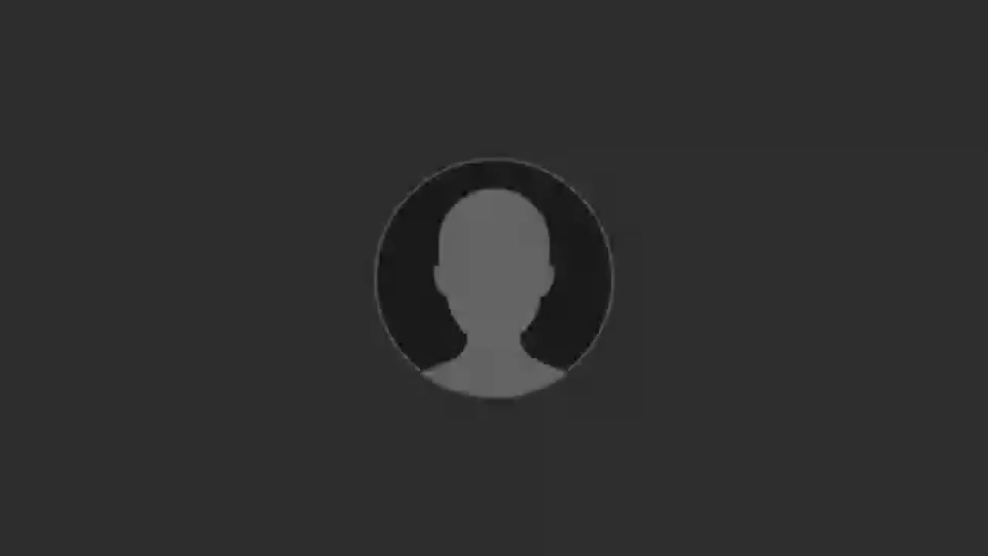